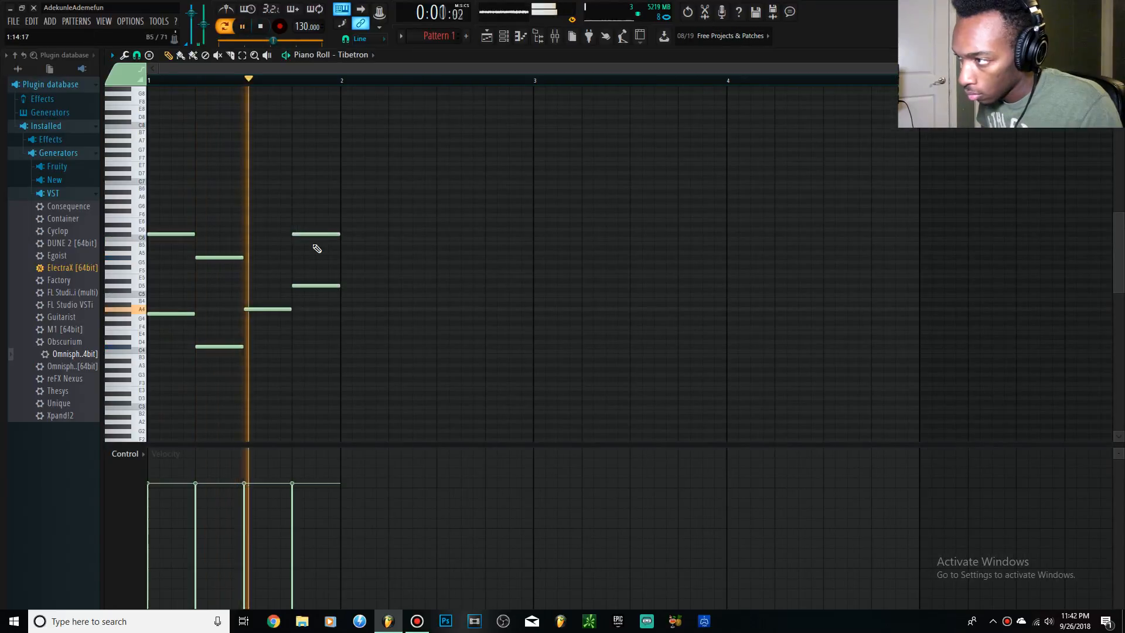
Replace the upper note on the fourth beat of bar 1 with A5
key(space)
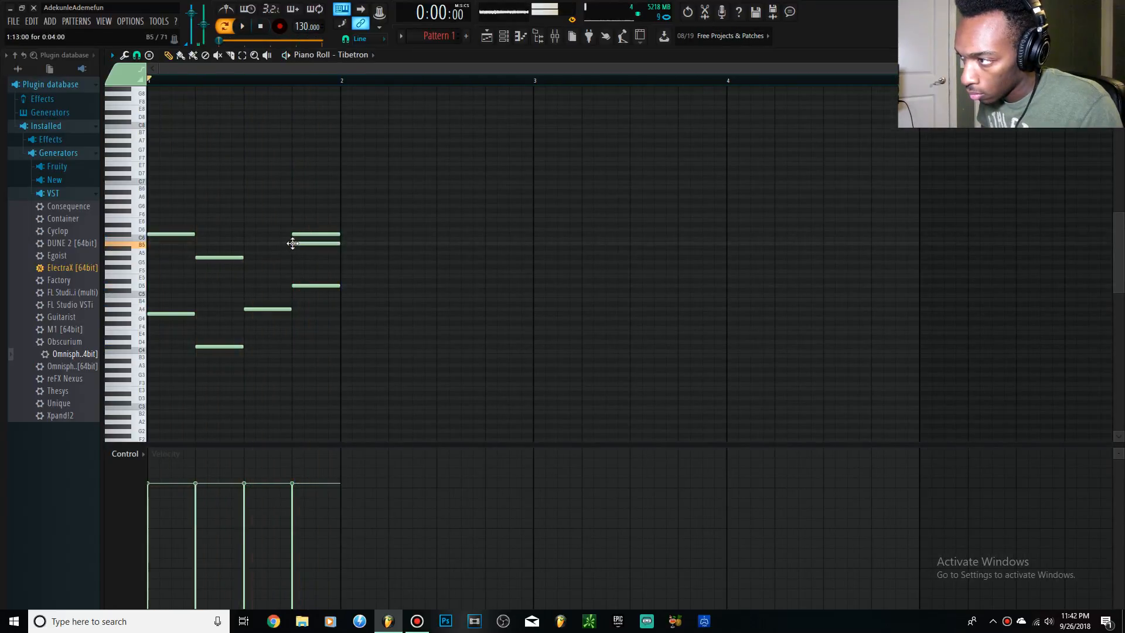
key(space)
right_click(302, 235)
Duplicate all bar 1 notes into bar 2, and replace the copied upper note on bar 2's fourth beat with G#5
drag(375, 389, 149, 144)
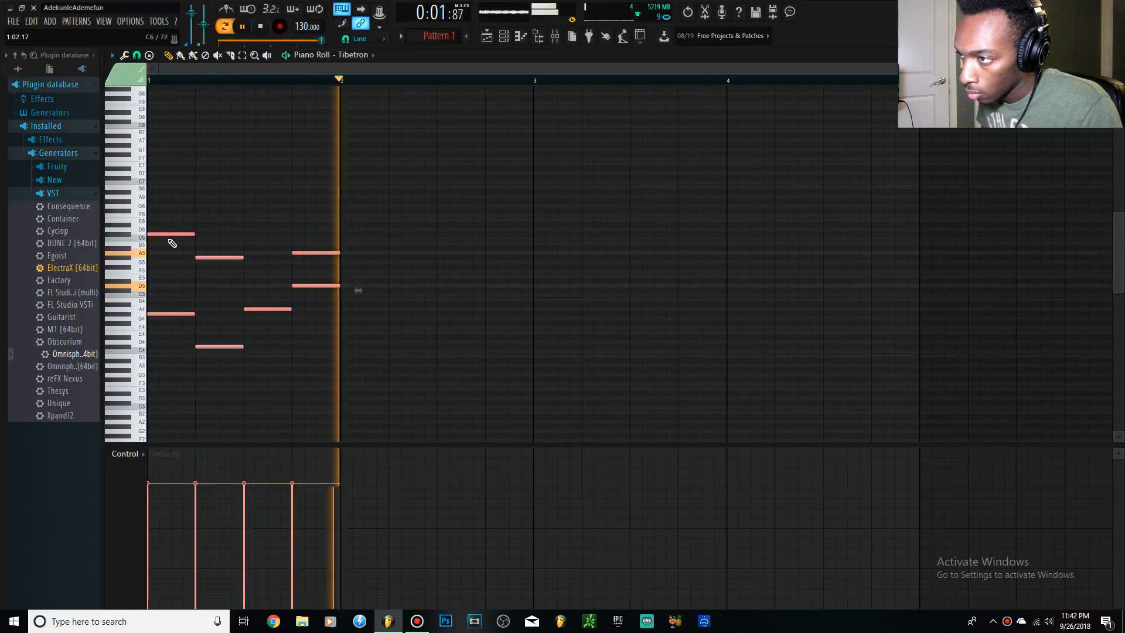
drag(160, 234, 352, 237)
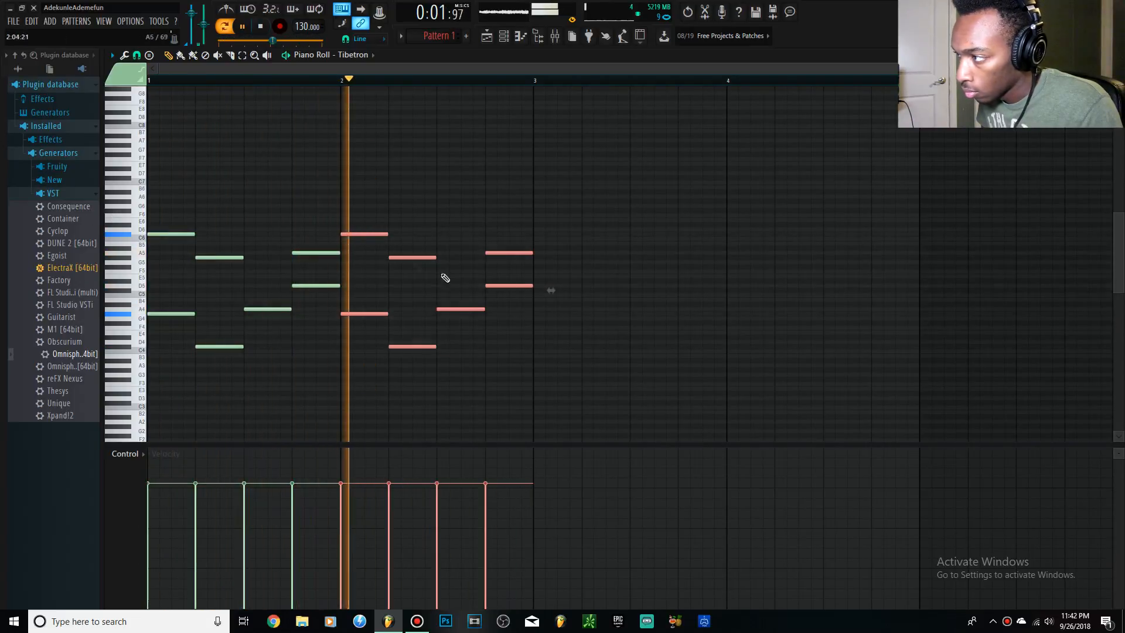
key(space)
click(487, 270)
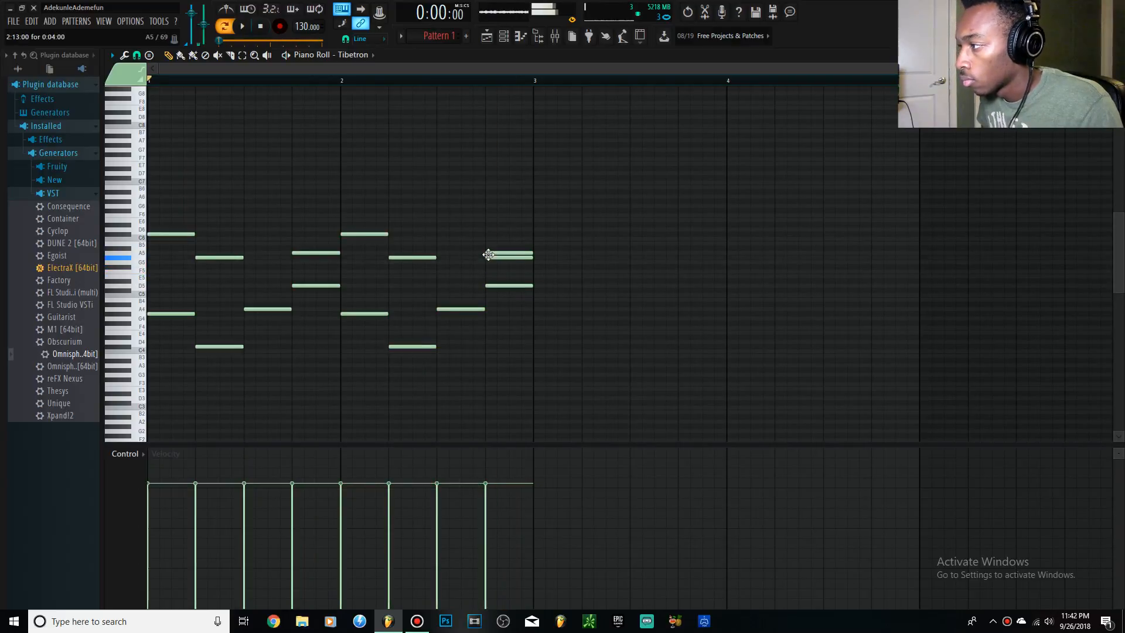
key(space)
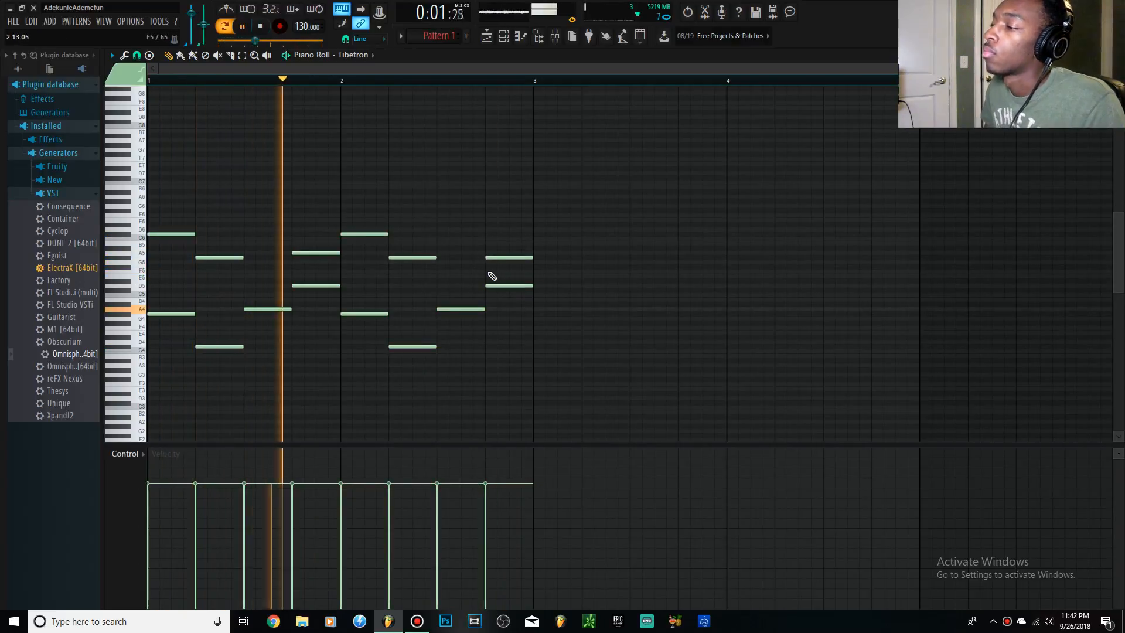
Try starting the A5 note on bar 1's fourth beat half a beat later during playback
key(space)
drag(331, 251, 338, 252)
key(space)
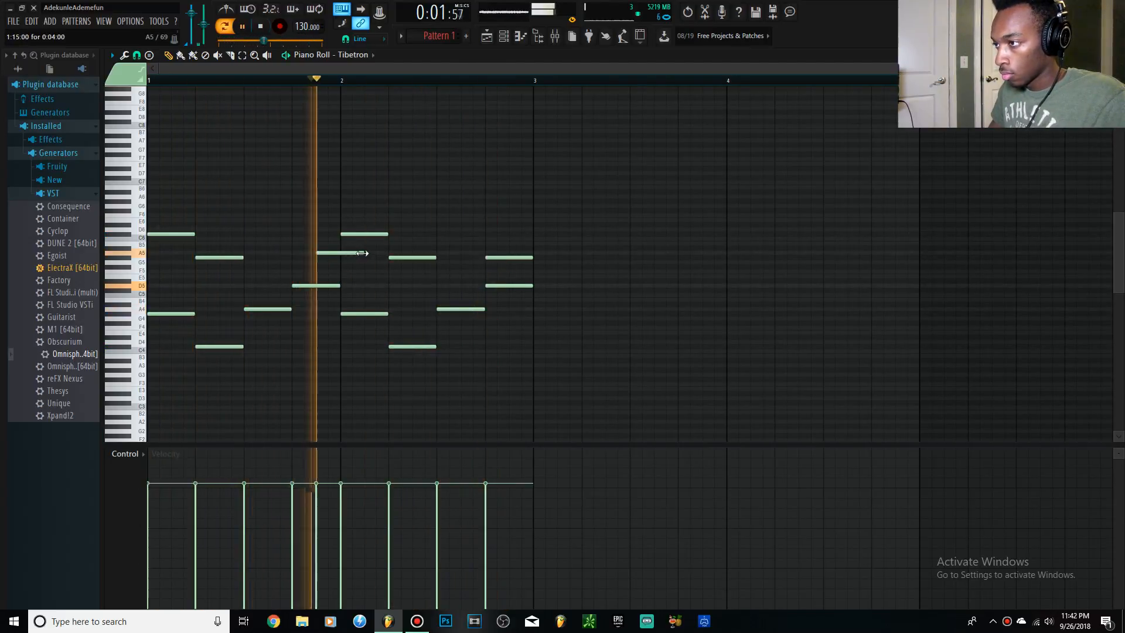
drag(339, 252, 327, 252)
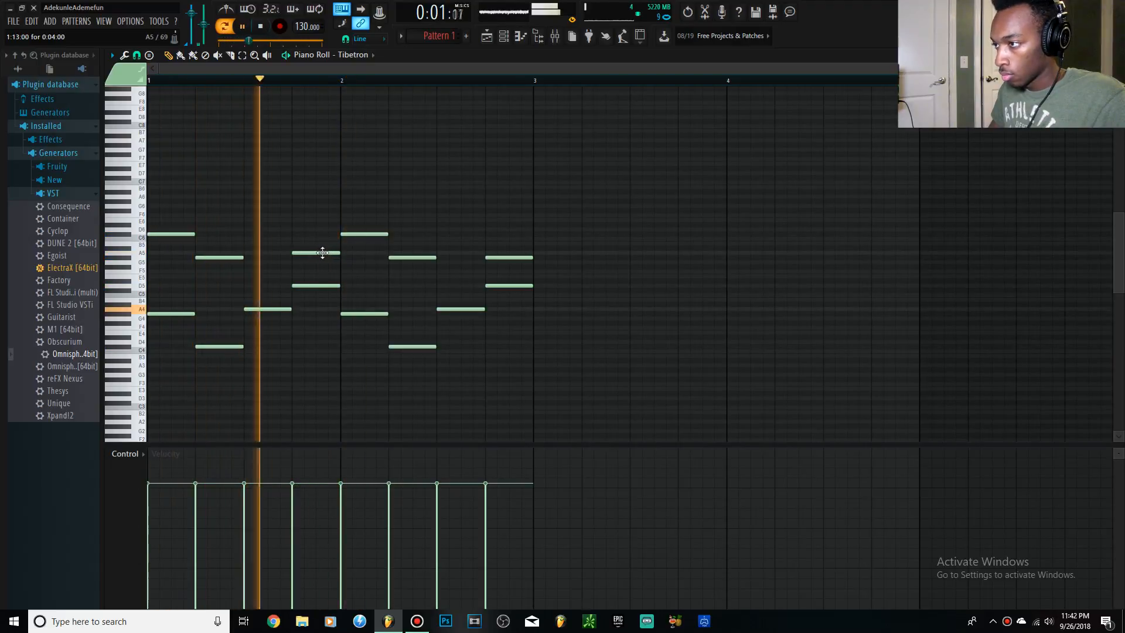
Delete the upper note at the start of bar 2, and replace the upper note on bar 2's fourth beat with F#5
key(space)
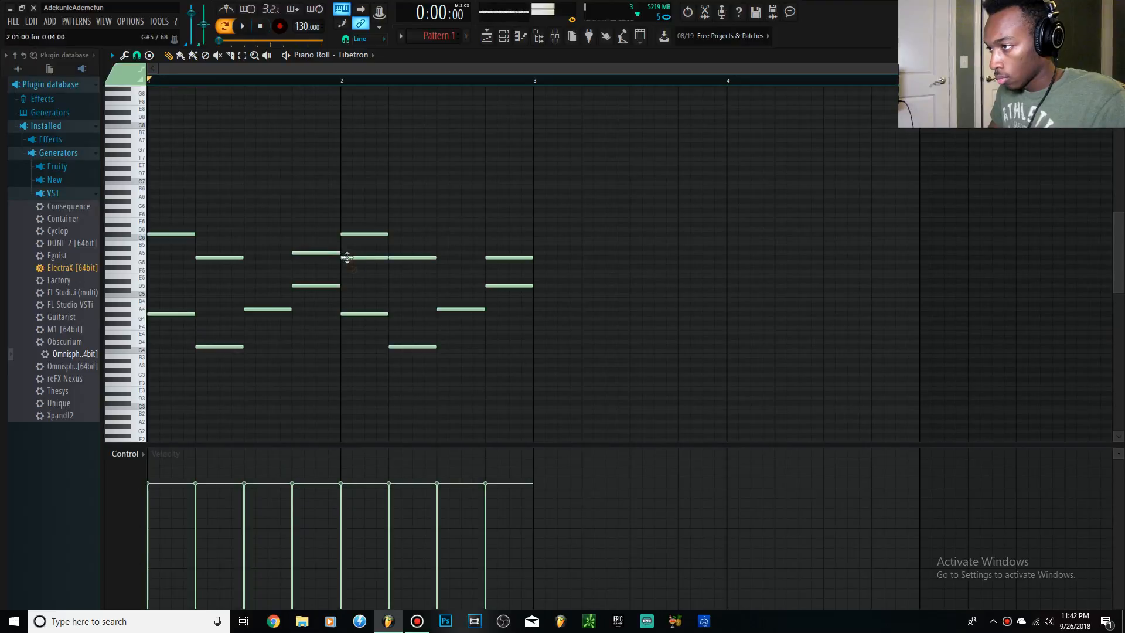
key(space)
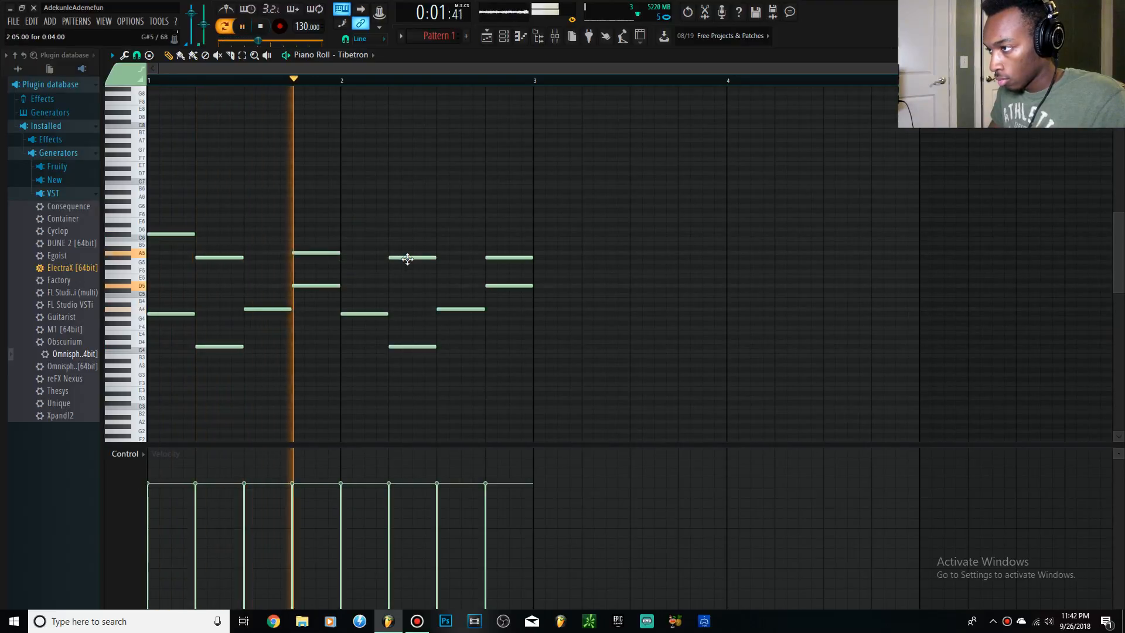
key(space)
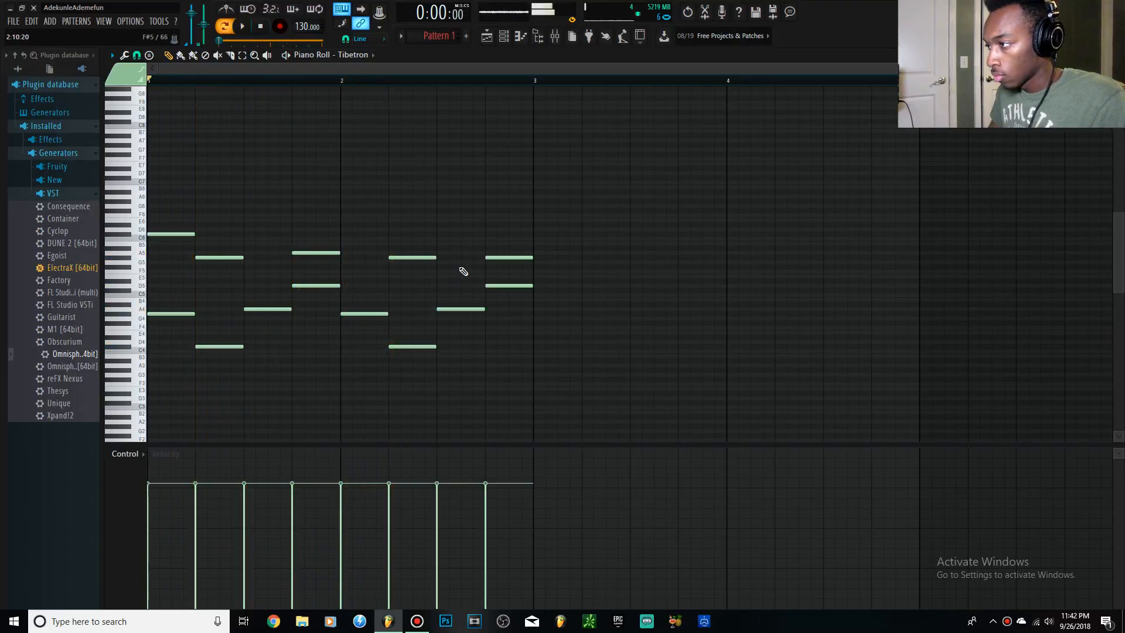
drag(487, 266, 485, 266)
right_click(491, 258)
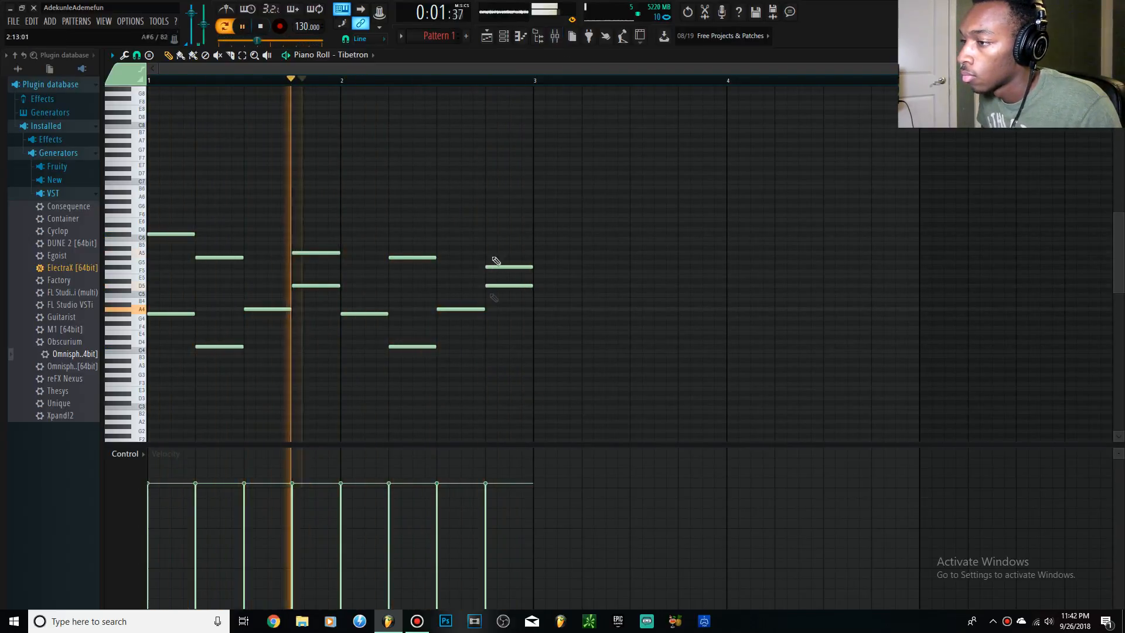
Select the lower notes in both bars and raise their velocities
drag(522, 382, 127, 290)
mouse_move(264, 471)
mouse_down()
mouse_move(167, 461)
mouse_move(478, 467)
mouse_up()
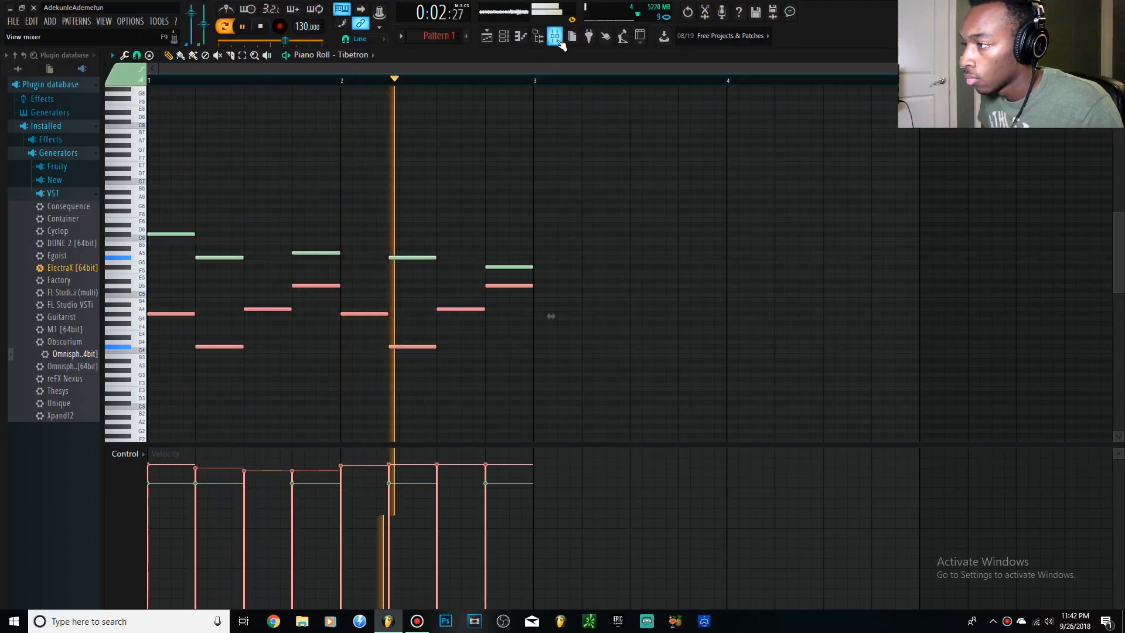
key(F9)
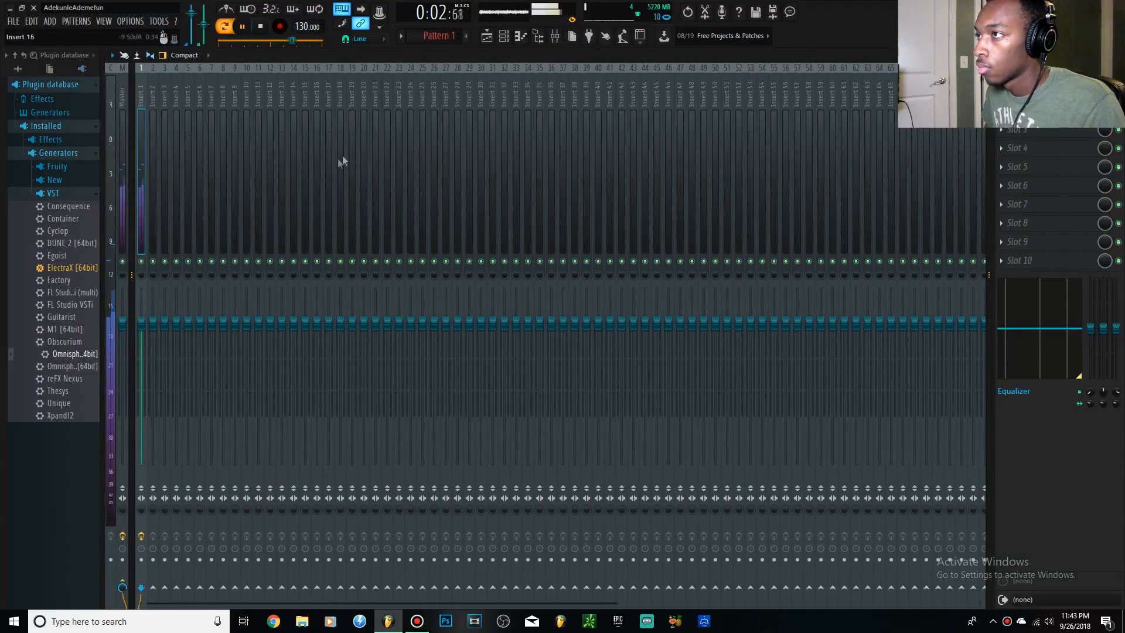
key(space)
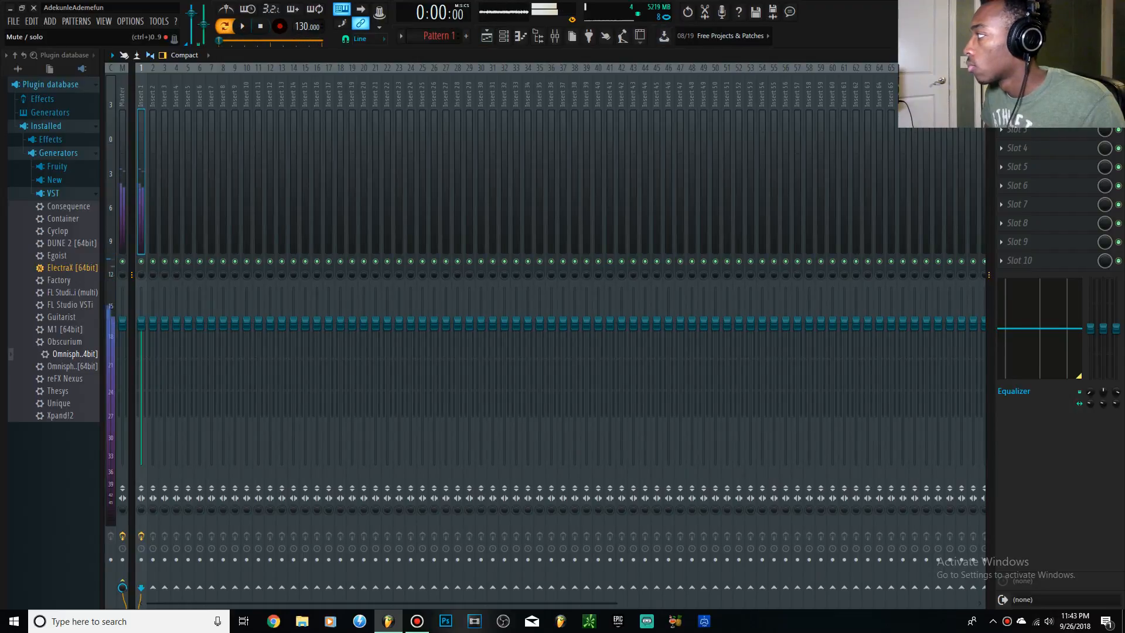
key(space)
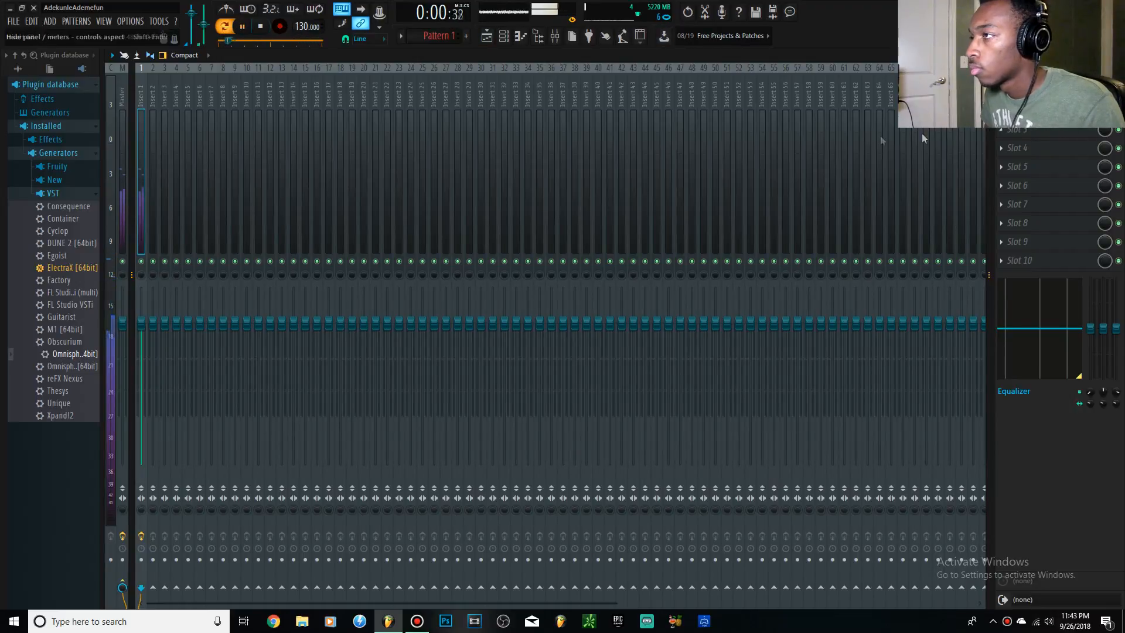
click(520, 39)
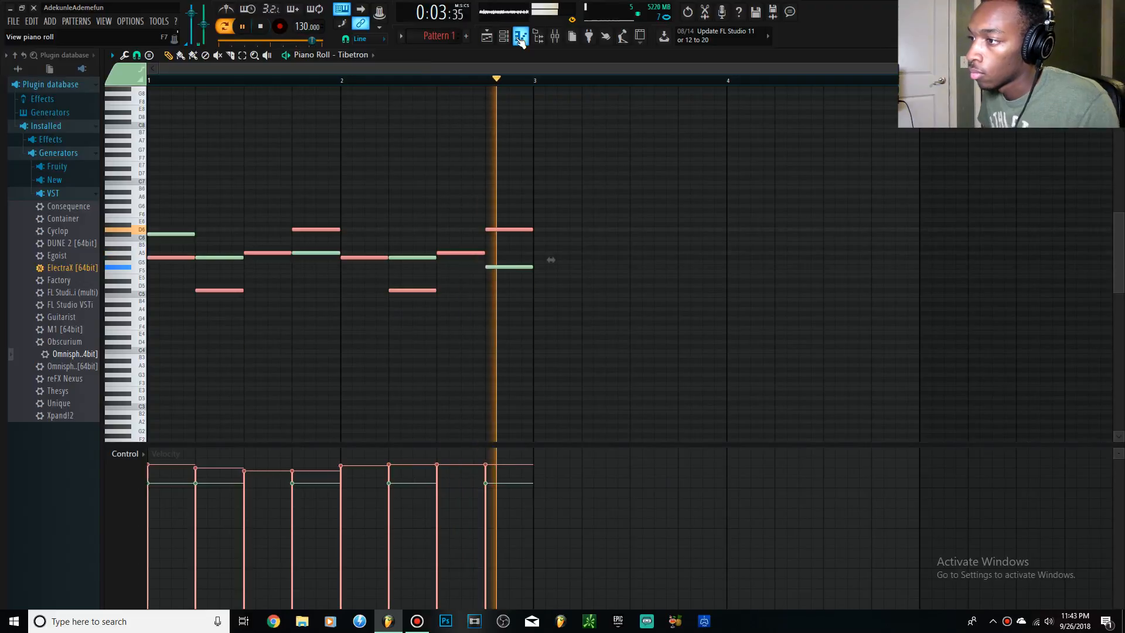
Open the mixer and add Gross Beat to the third effect slot of Insert 1
click(555, 36)
click(1061, 128)
click(1036, 147)
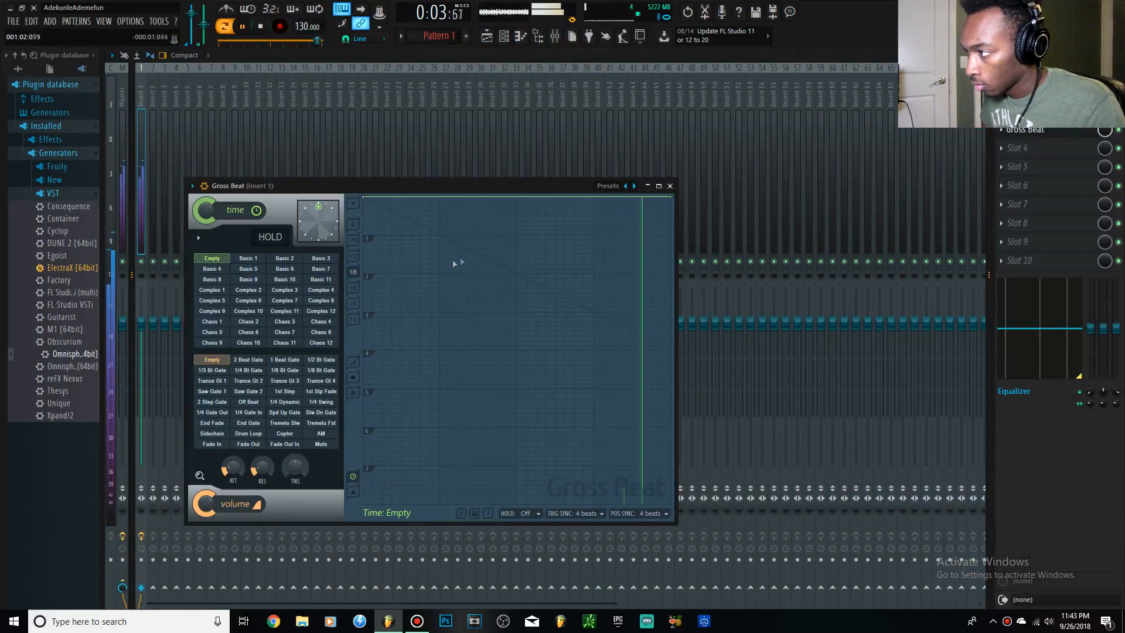
Load Gross Beat's Flanging preset with the WishWash 2 time pattern, audition it, and close the effect window
click(610, 185)
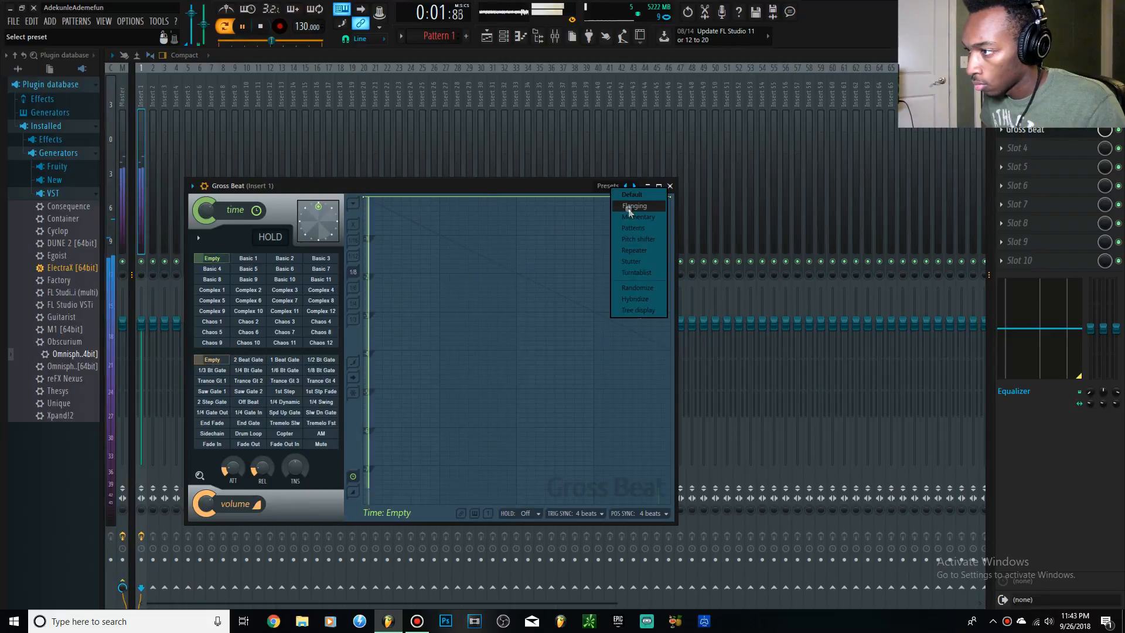
click(629, 209)
click(333, 270)
key(space)
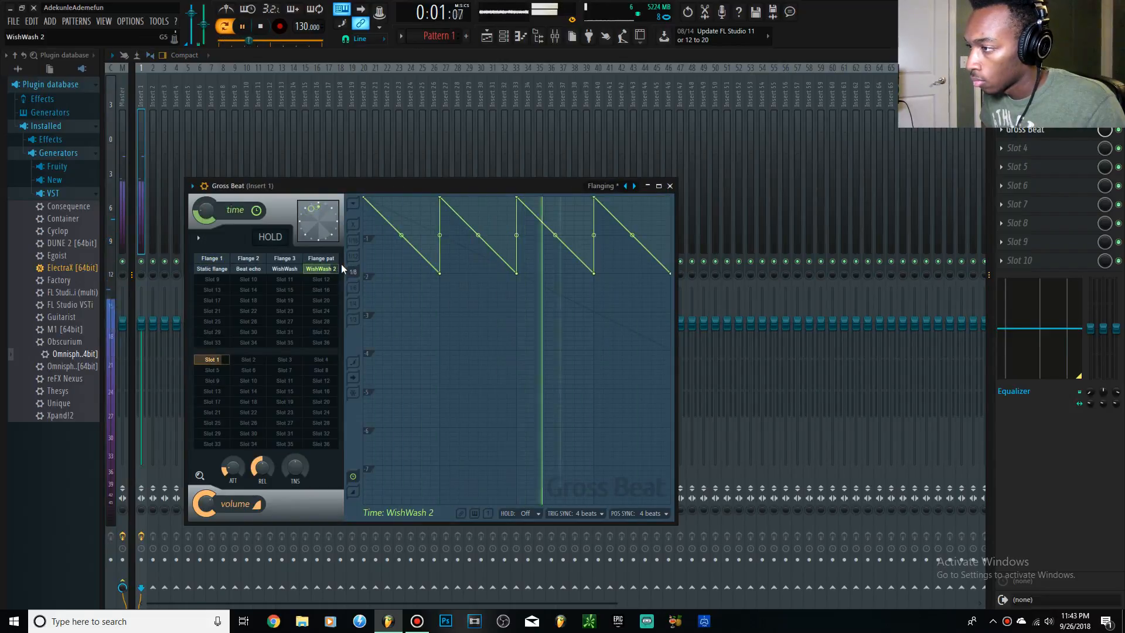
key(space)
key(Escape)
key(space)
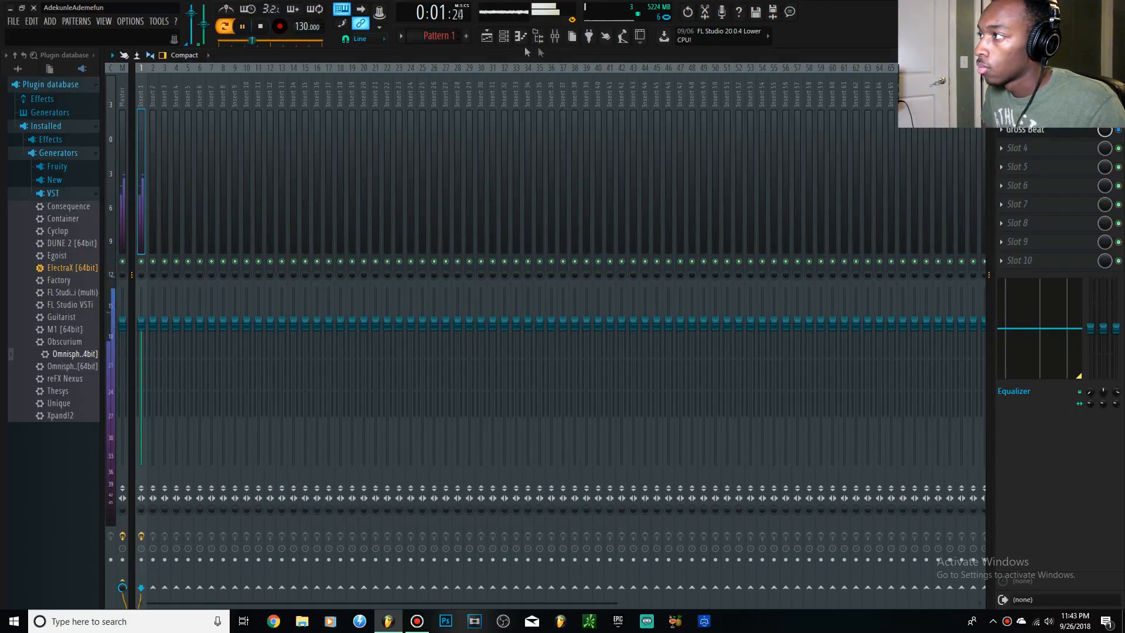
Return to the Tibetron piano roll and level the velocities of all notes in both bars to about 79%
click(521, 37)
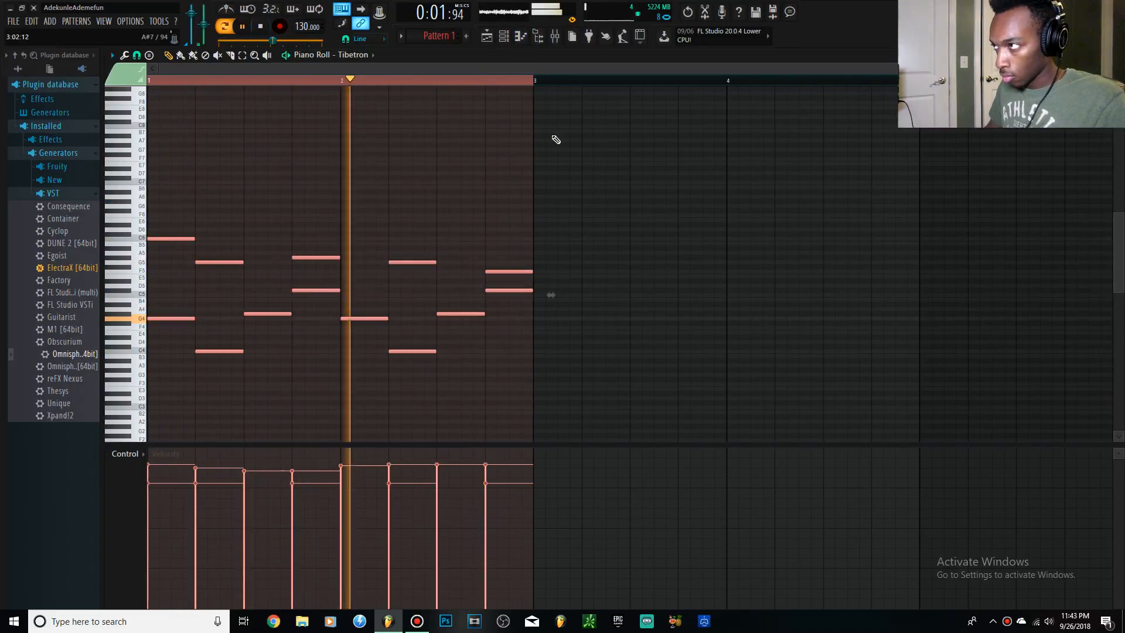
click(263, 27)
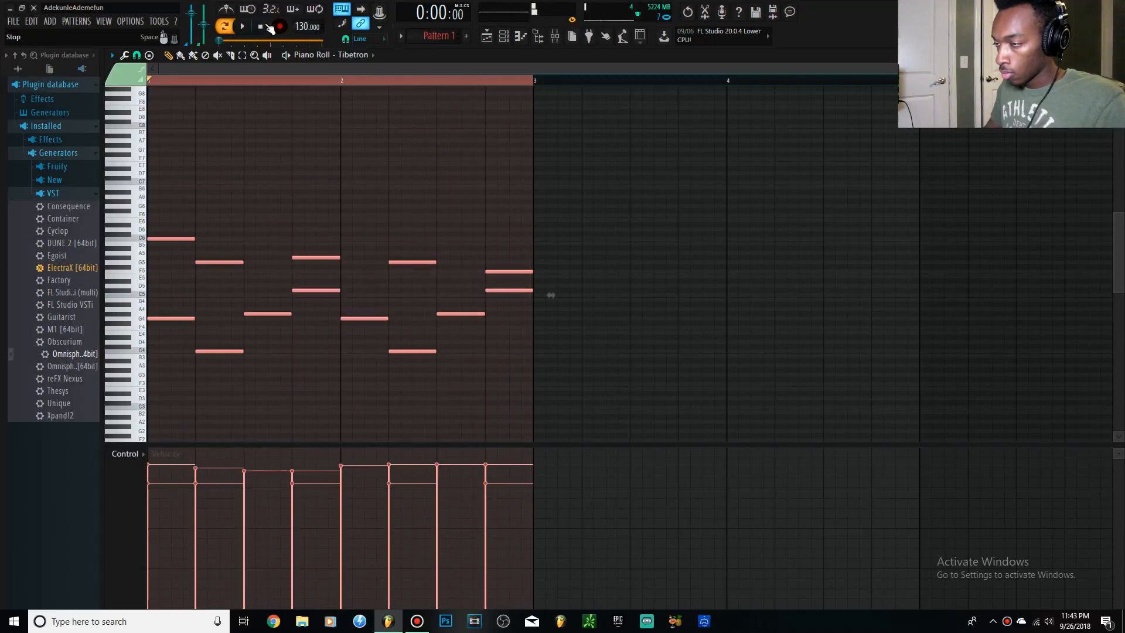
key(space)
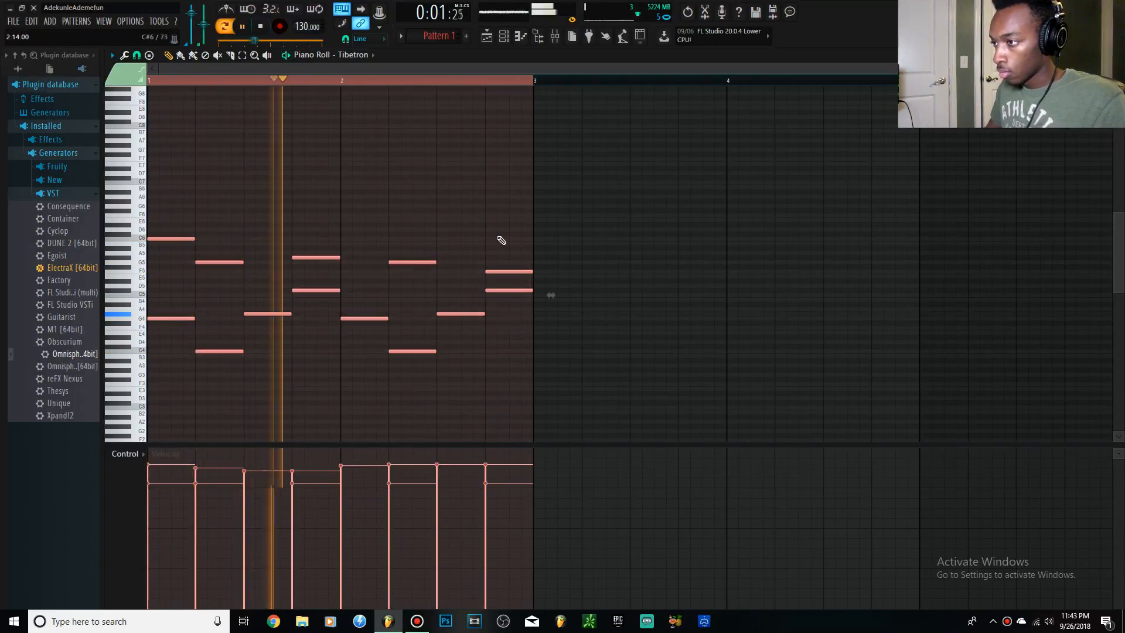
mouse_move(154, 486)
mouse_down()
mouse_move(293, 484)
mouse_move(339, 467)
mouse_move(344, 485)
mouse_move(364, 490)
mouse_move(440, 482)
mouse_up()
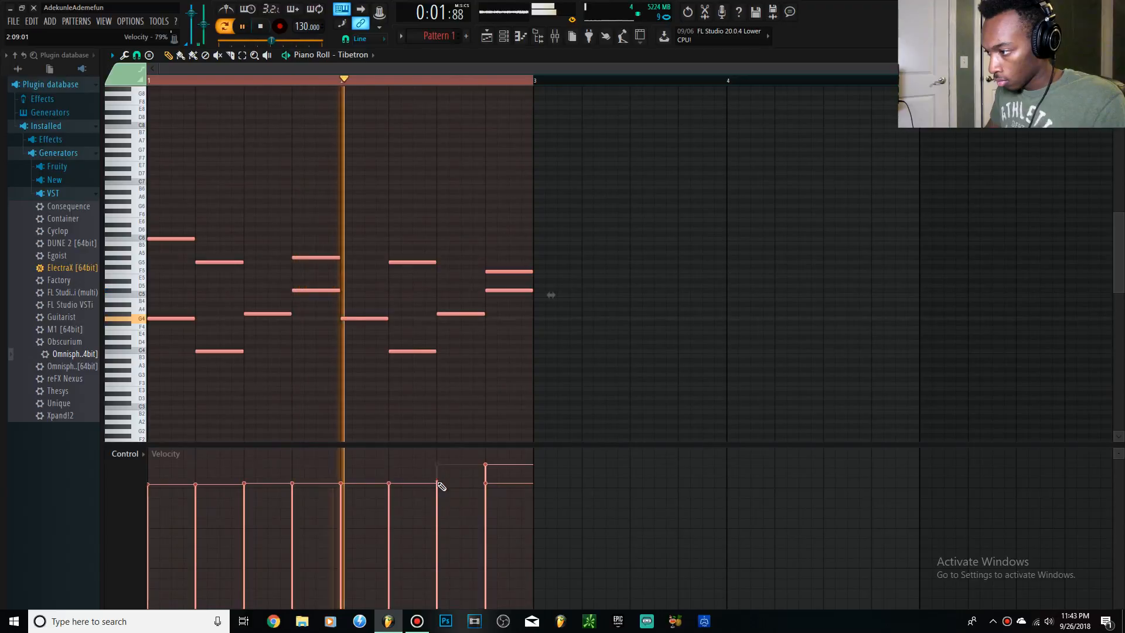
click(489, 485)
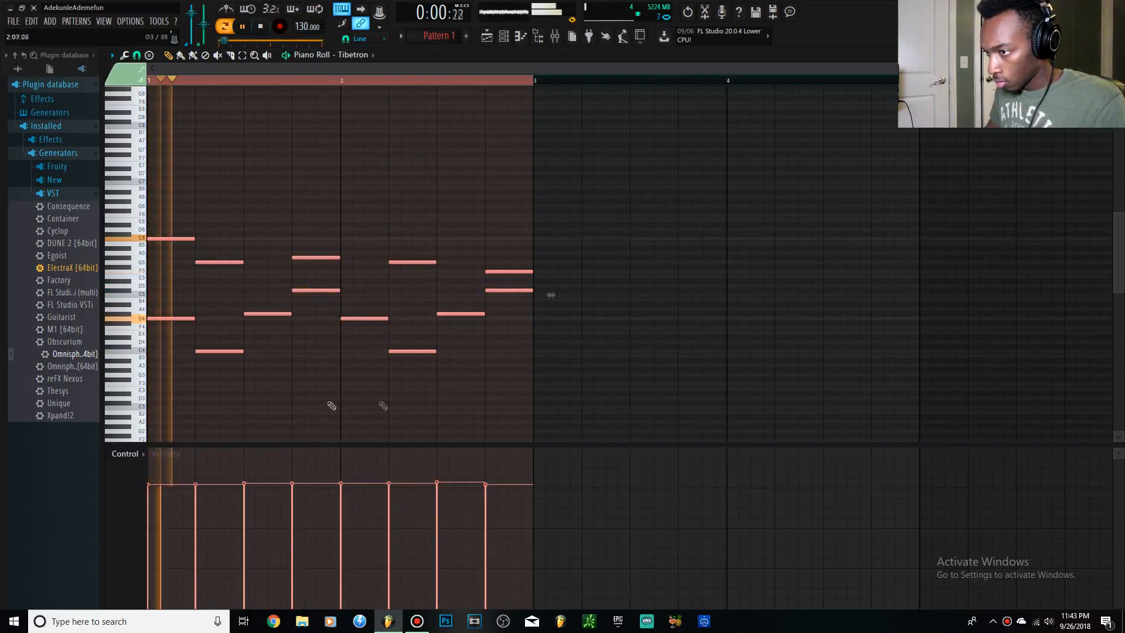
Add a low C3 note at the start of bar 1 and extend it to half a bar
key(space)
drag(156, 406, 137, 406)
key(space)
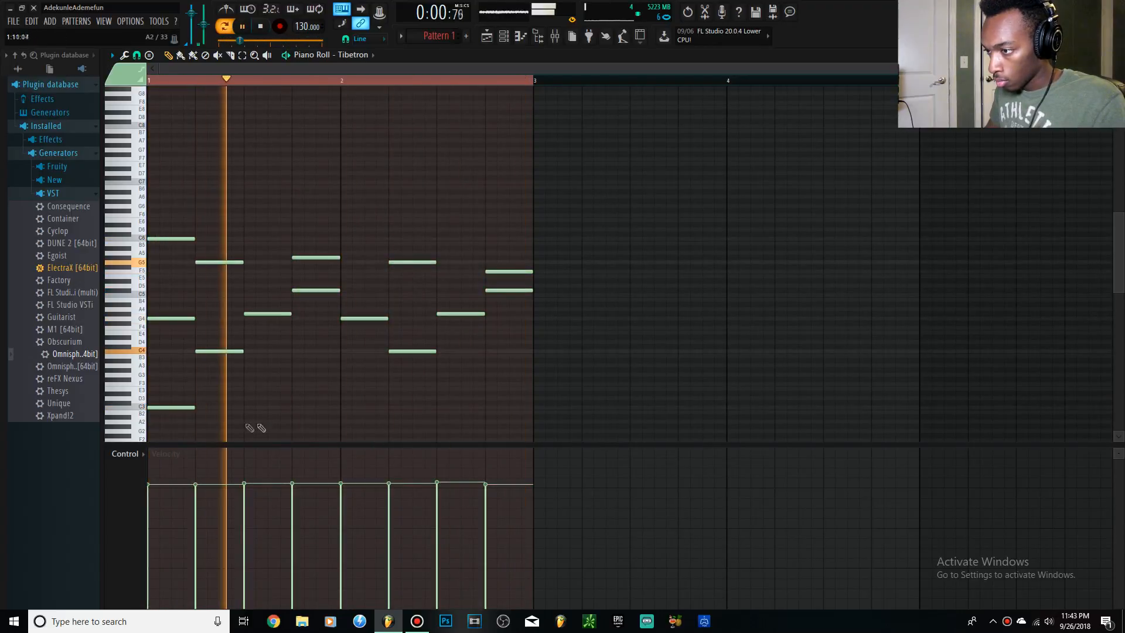
drag(195, 408, 245, 407)
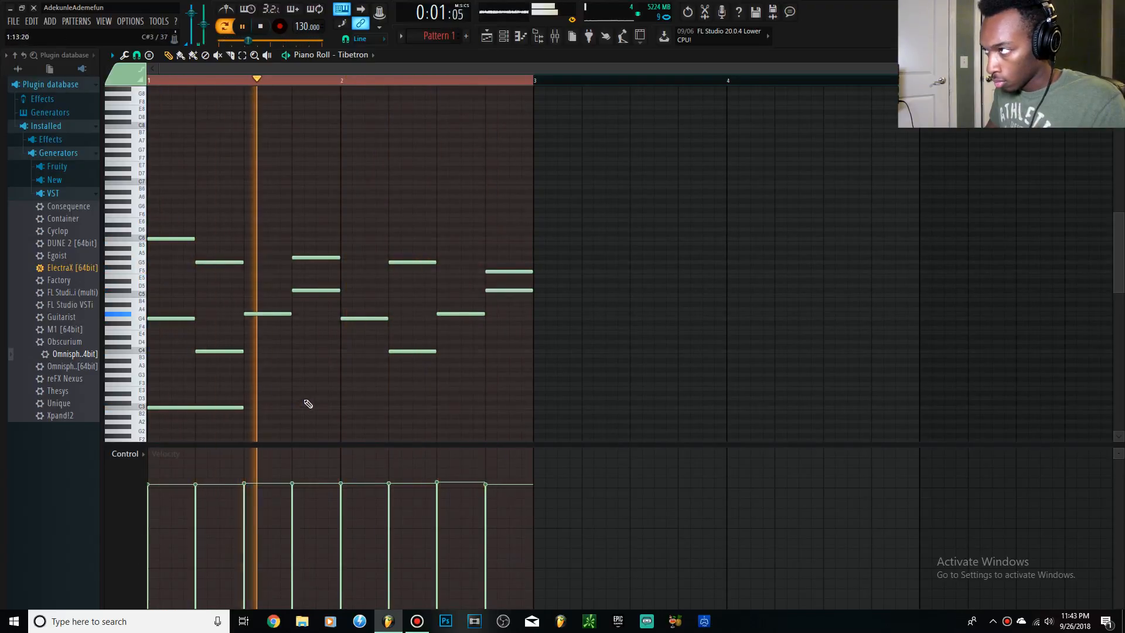
Open the Omnisphere channel from the channel rack and audition the patches The Pursuit and Swaggering Around
key(F6)
key(space)
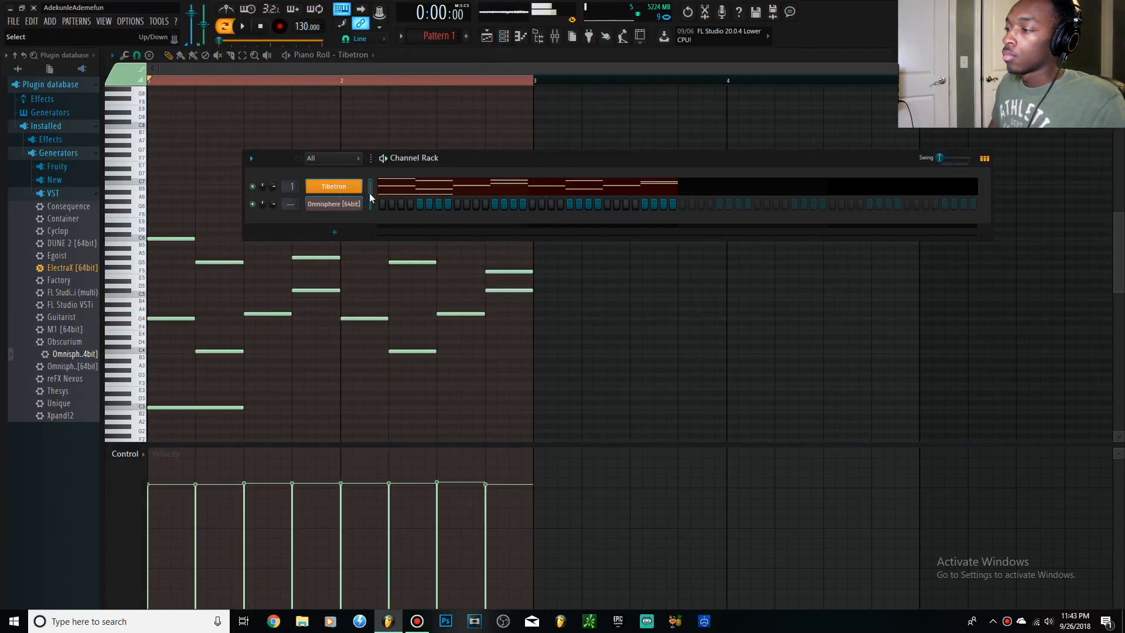
click(340, 205)
key(space)
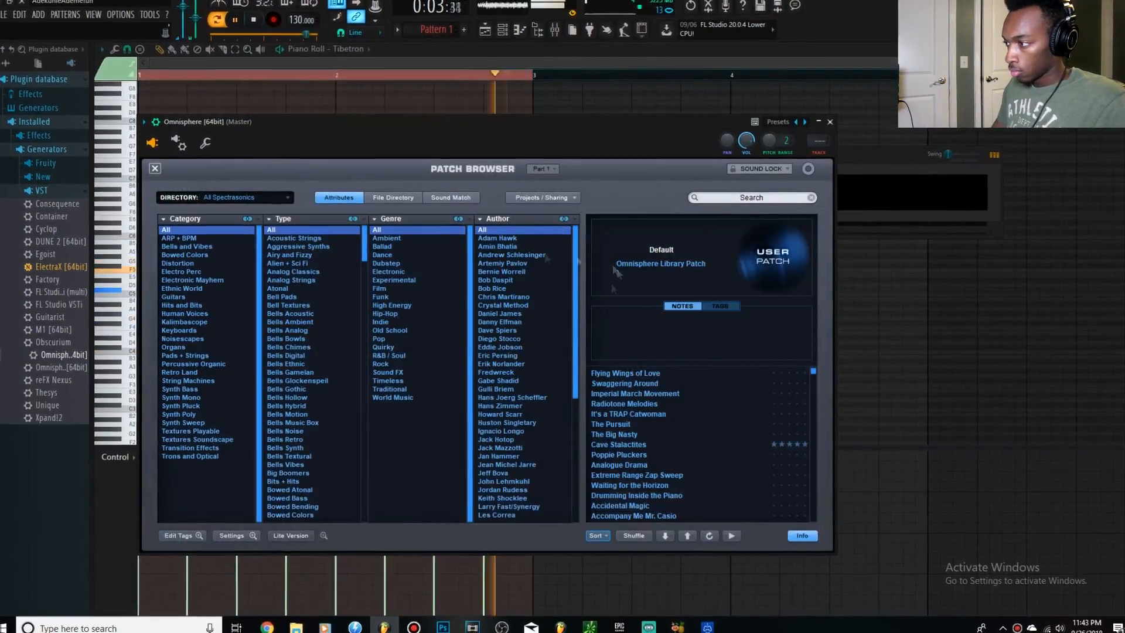
click(616, 425)
click(857, 156)
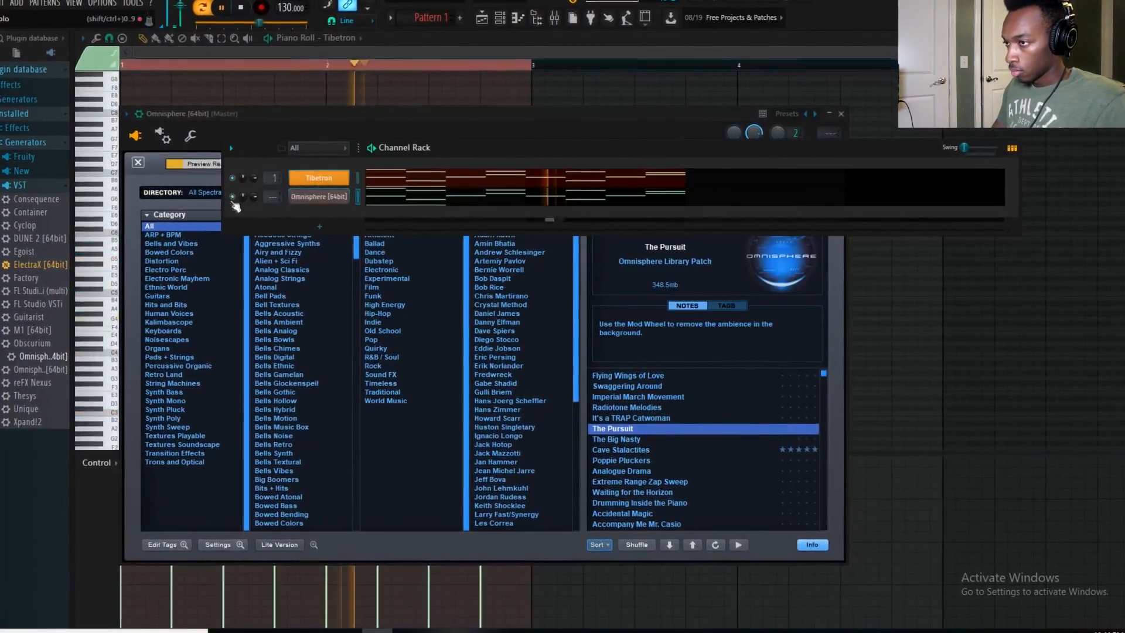
click(638, 388)
Browse Omnisphere's ARP + BPM category by the BPM Analog and BPM Arps types, loading a patch from farther down the list
click(158, 234)
scroll(696, 447, down, 10)
click(266, 234)
scroll(701, 440, down, 10)
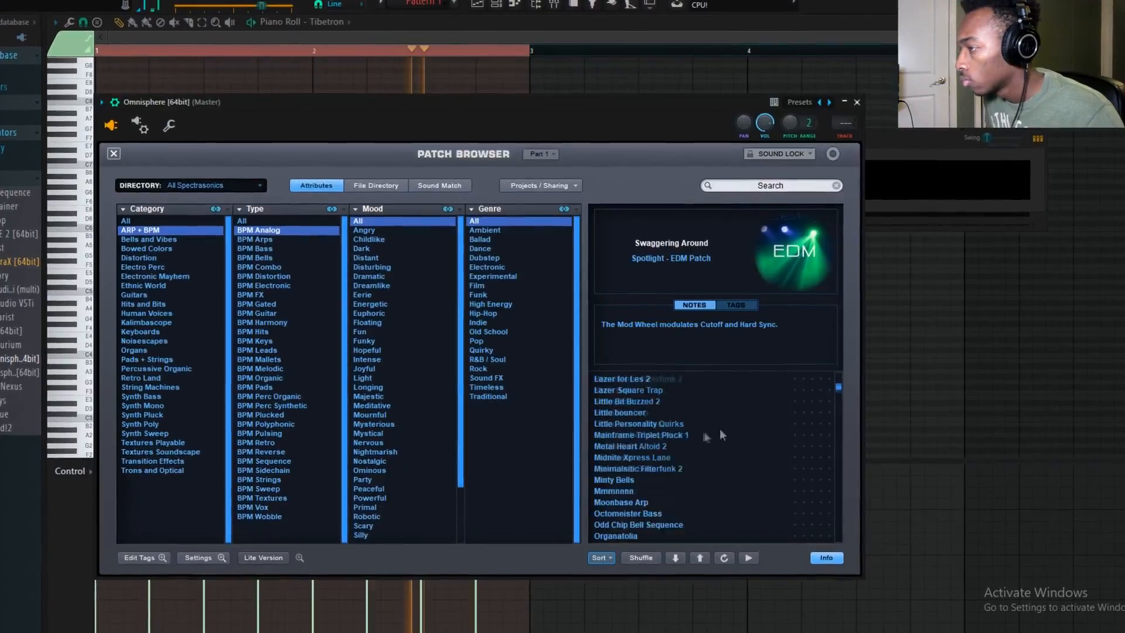
drag(843, 410, 842, 534)
click(623, 460)
click(250, 238)
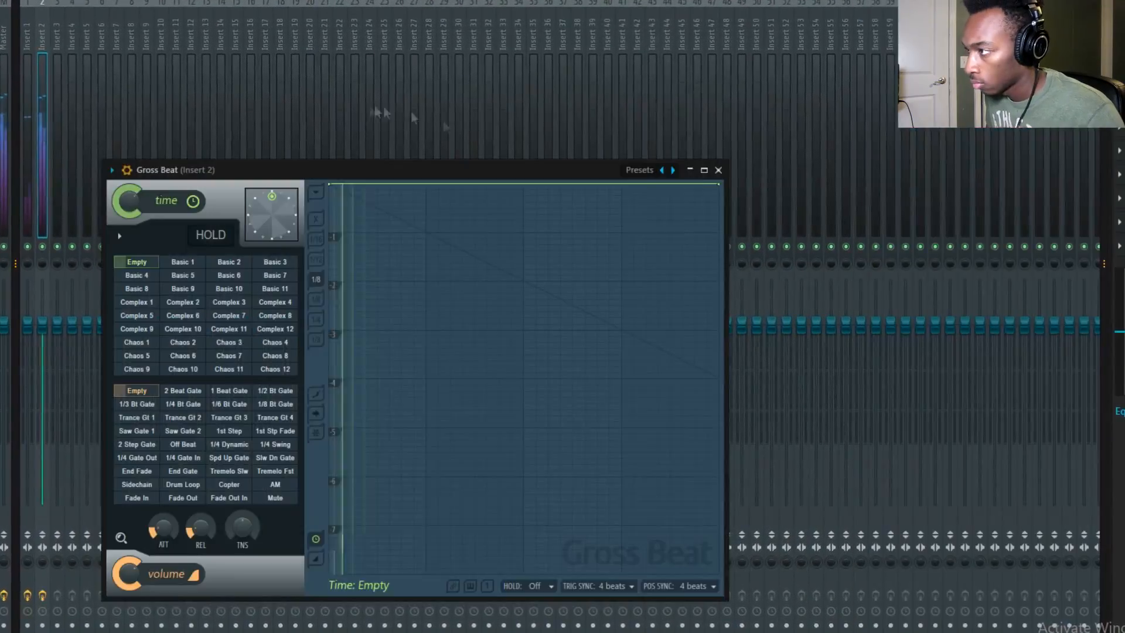
Try time patterns in the Gross Beat effect on Insert 2
click(223, 356)
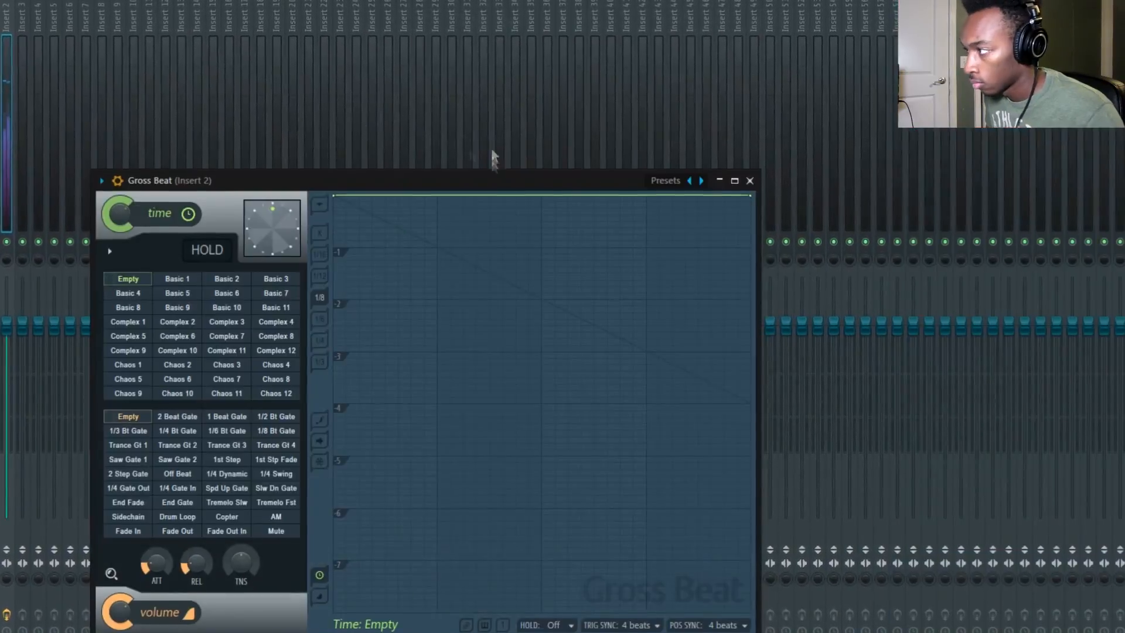
click(257, 294)
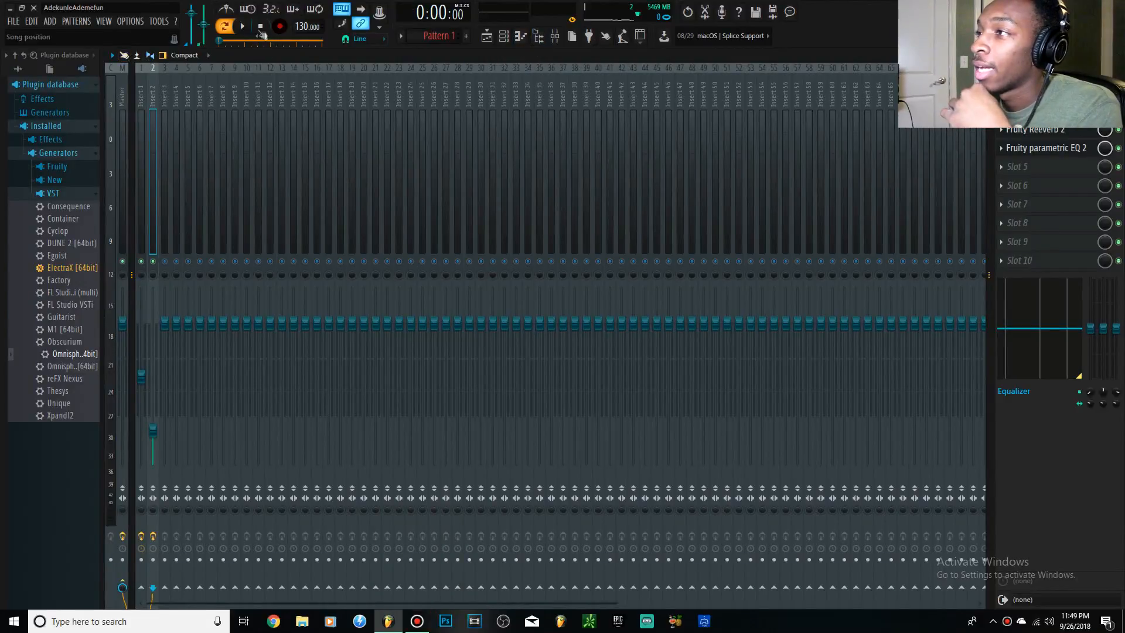
Open the channel rack and select the notes in the WondaGurl 808 piano roll
click(504, 36)
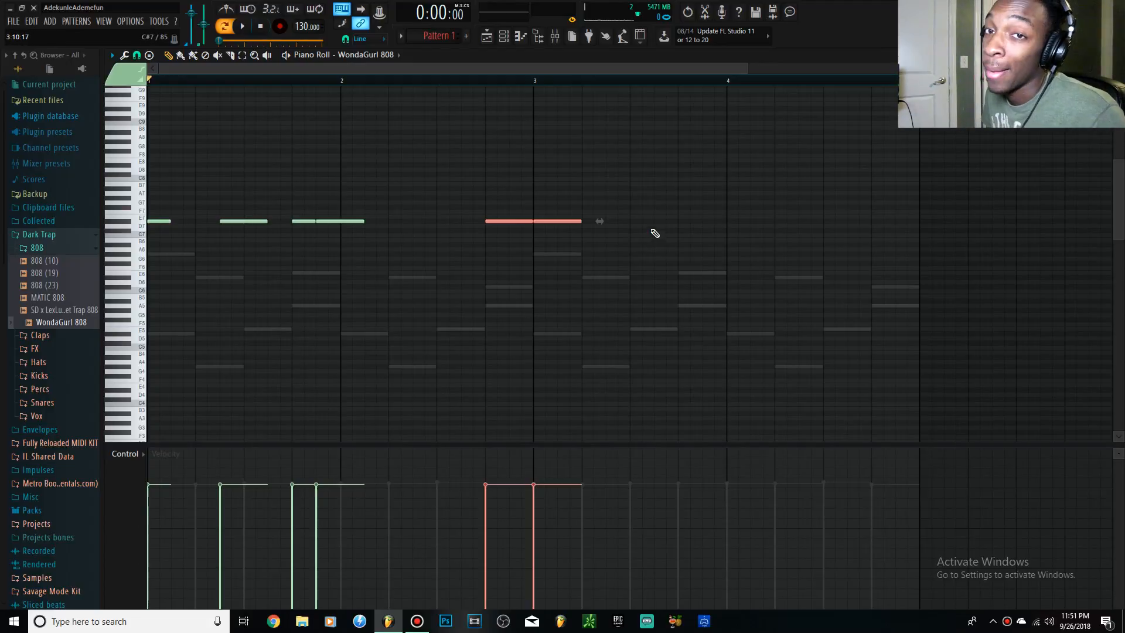
drag(713, 253, 148, 141)
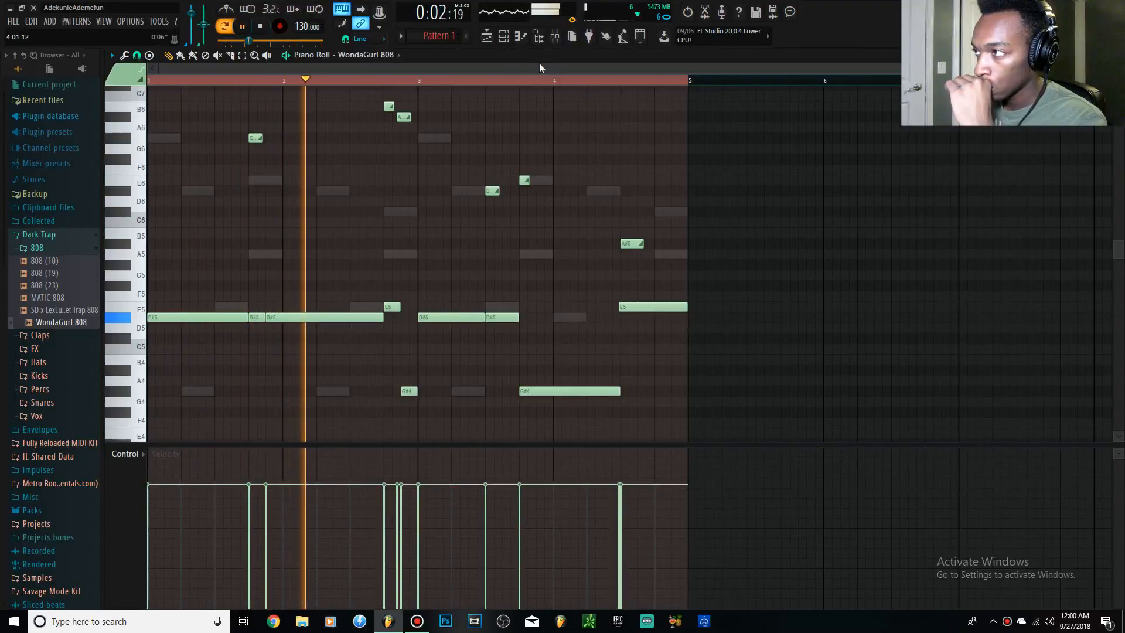
Route the WondaGurl 808 channel to mixer track 10 and return to its piano roll
click(555, 36)
click(504, 37)
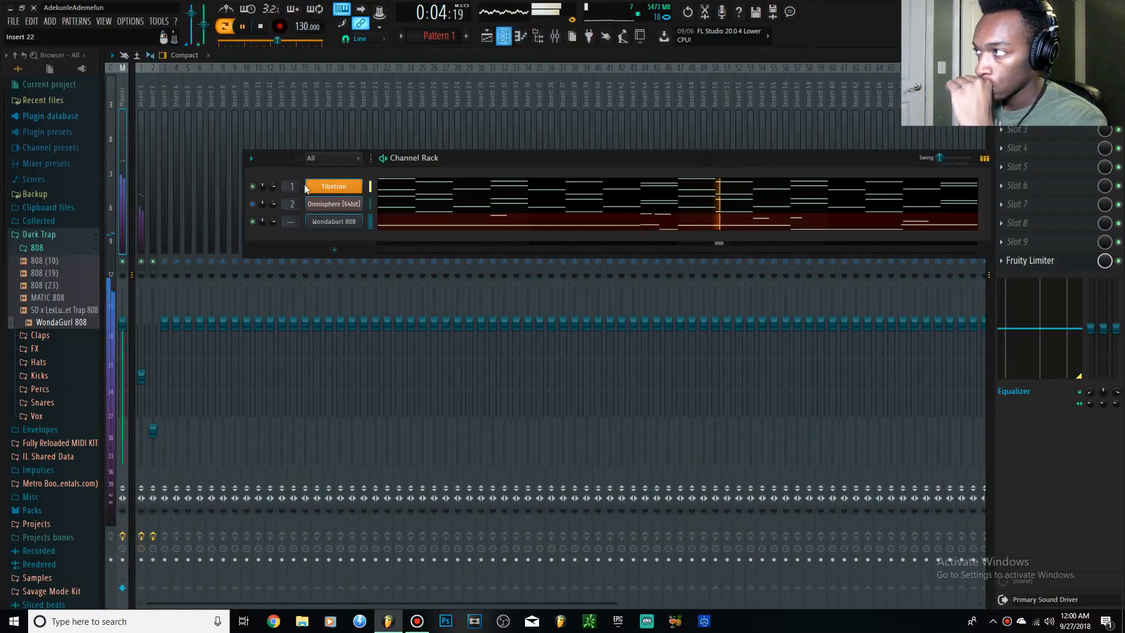
scroll(288, 223, up, 9)
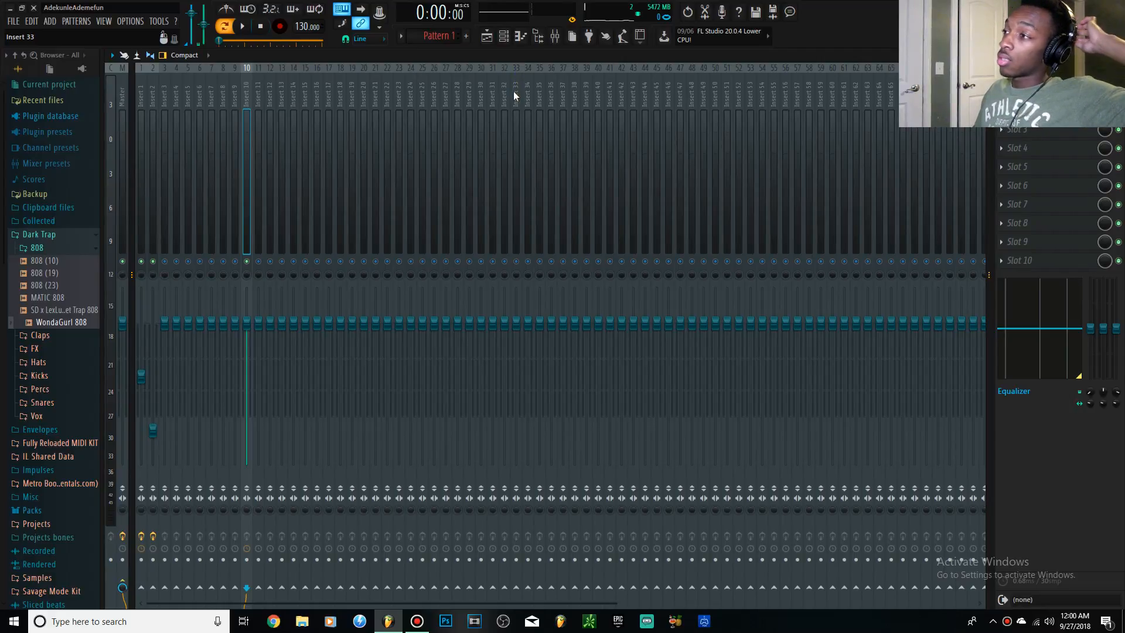
click(514, 48)
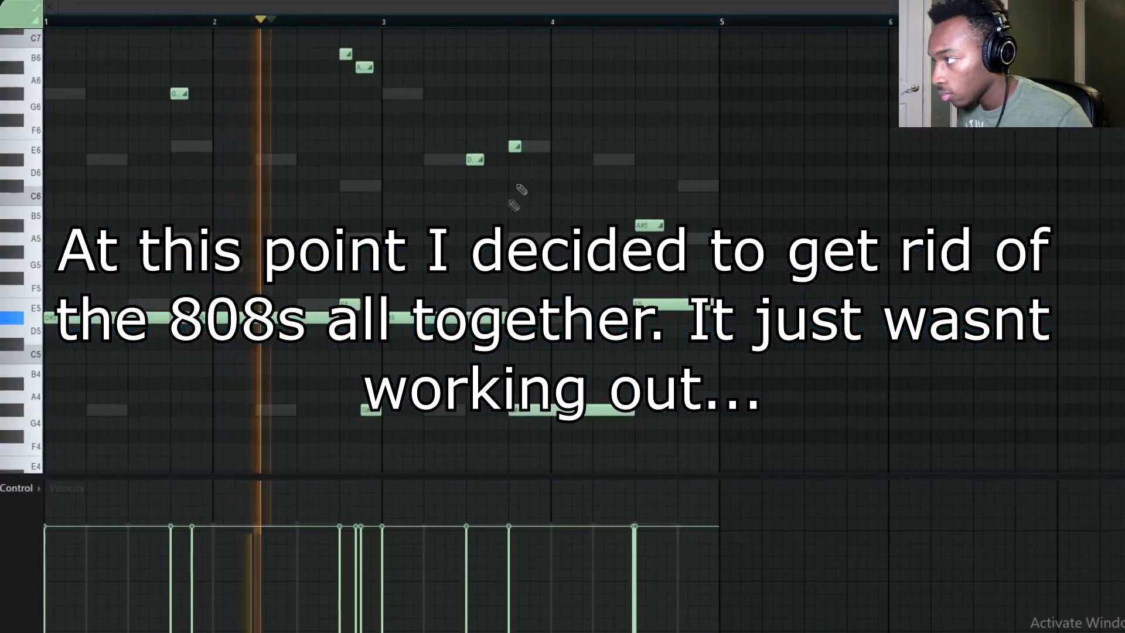
key(F6)
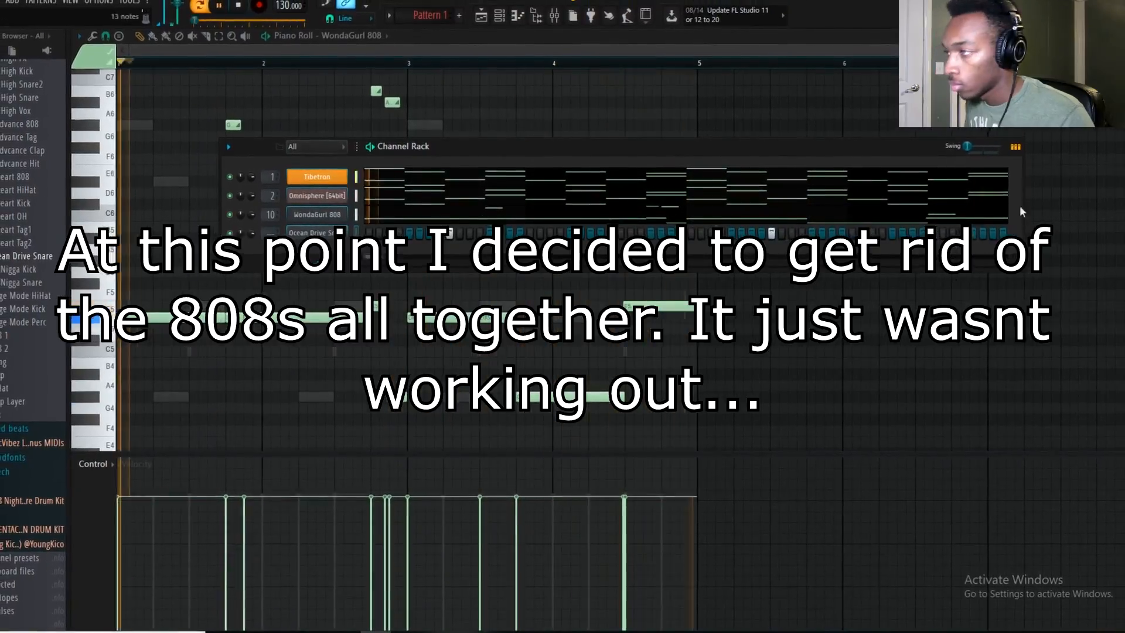
key(F6)
scroll(710, 304, up, 5)
scroll(711, 304, down, 7)
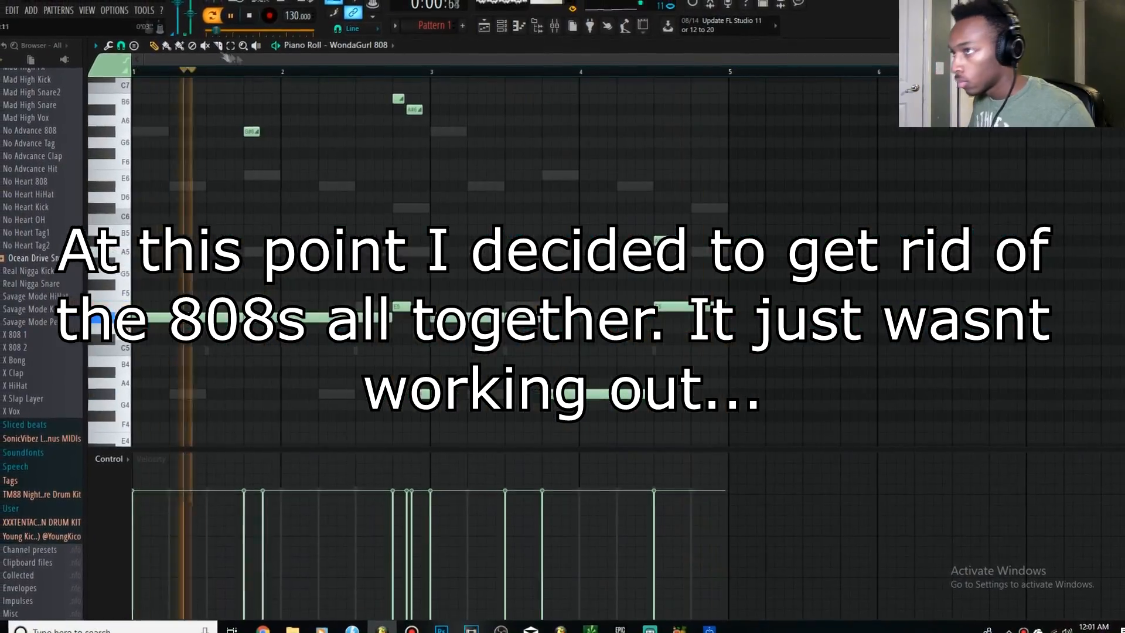
scroll(709, 305, up, 4)
key(c)
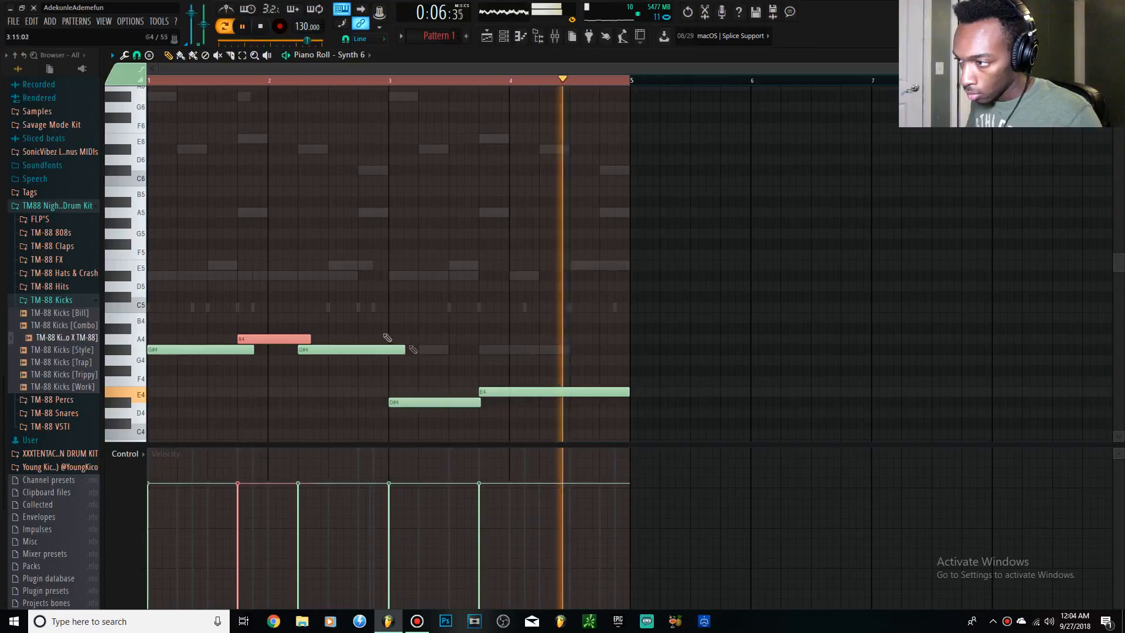
Lower the first three Synth 6 notes to G#3, A3 and G#3, and lengthen the D#4 note to overlap the following E4
drag(384, 332, 194, 368)
key(ctrl+Down)
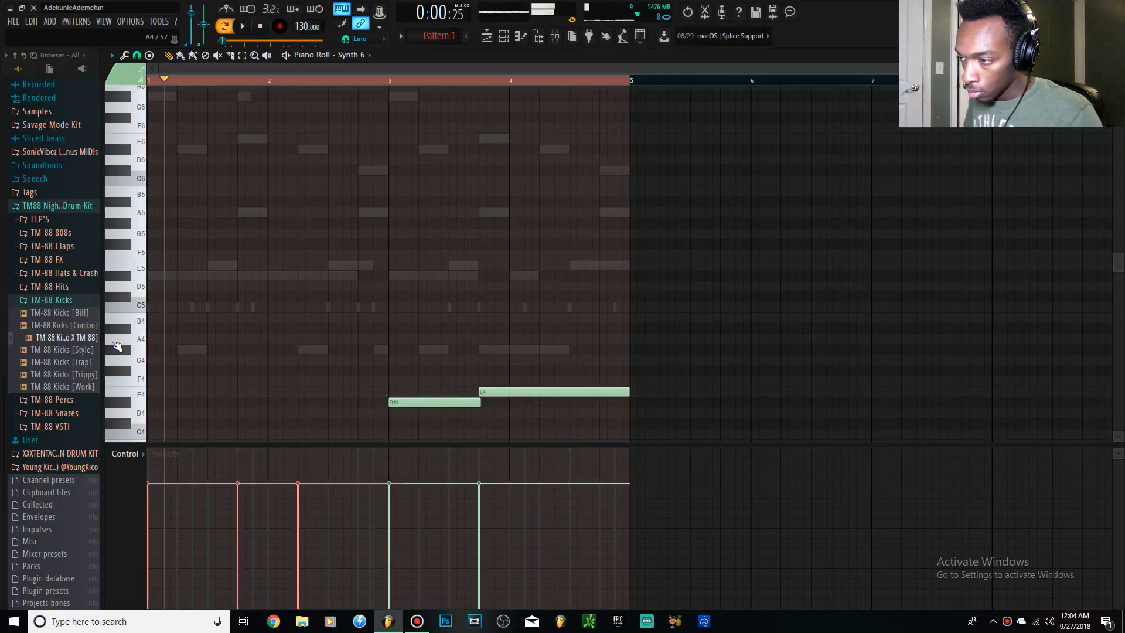
scroll(381, 347, down, 4)
key(space)
key(space)
click(282, 276)
key(ctrl+Up)
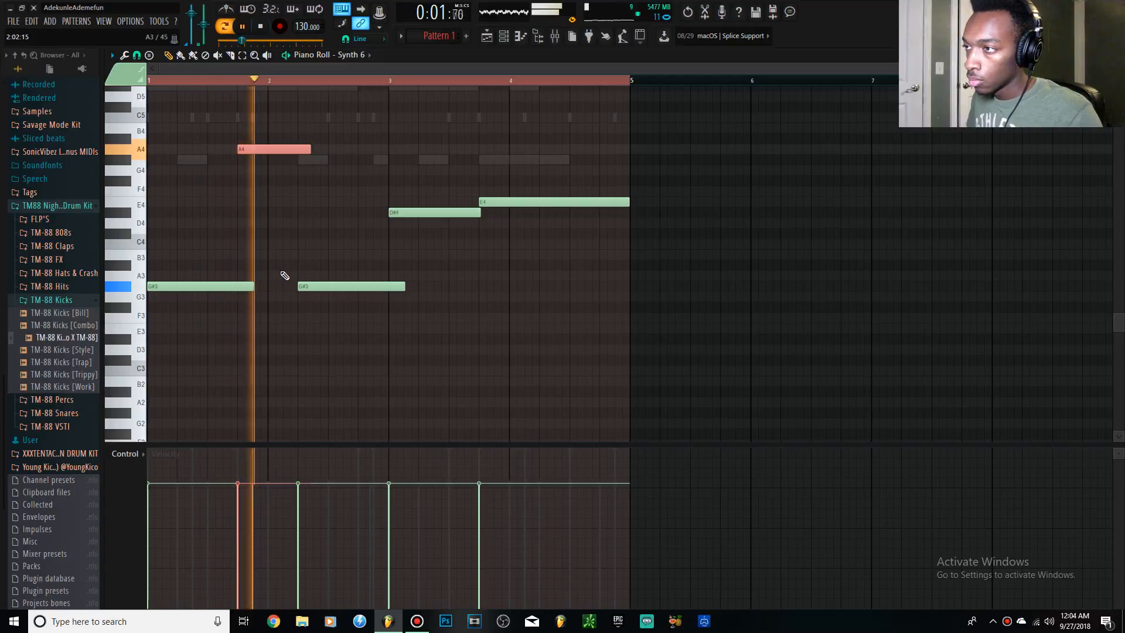
key(ctrl+Down)
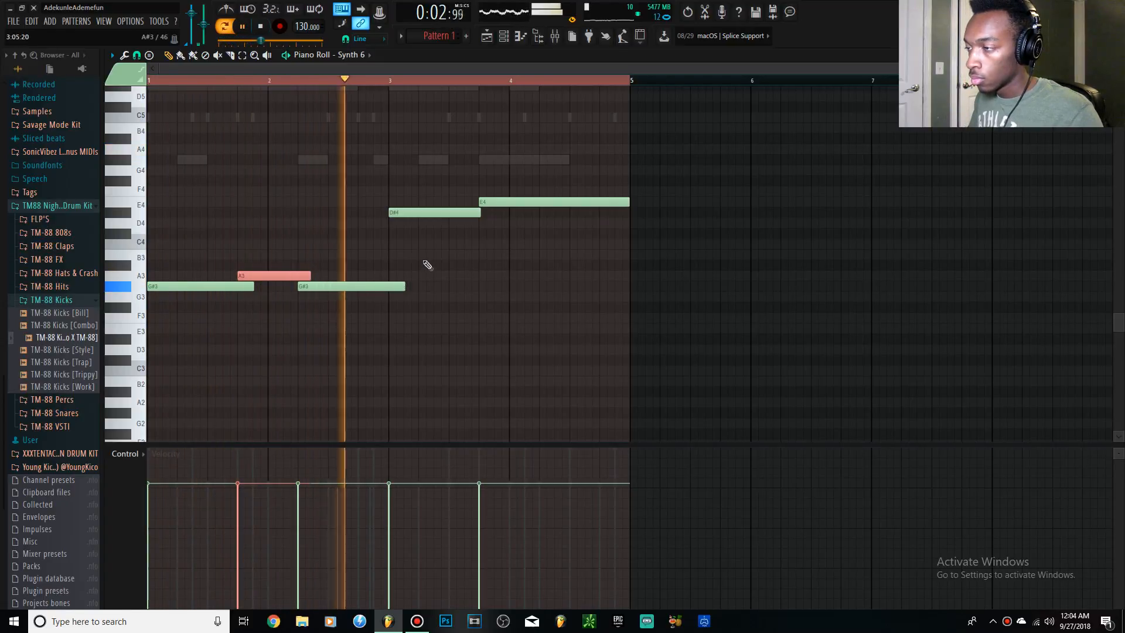
drag(472, 217, 492, 210)
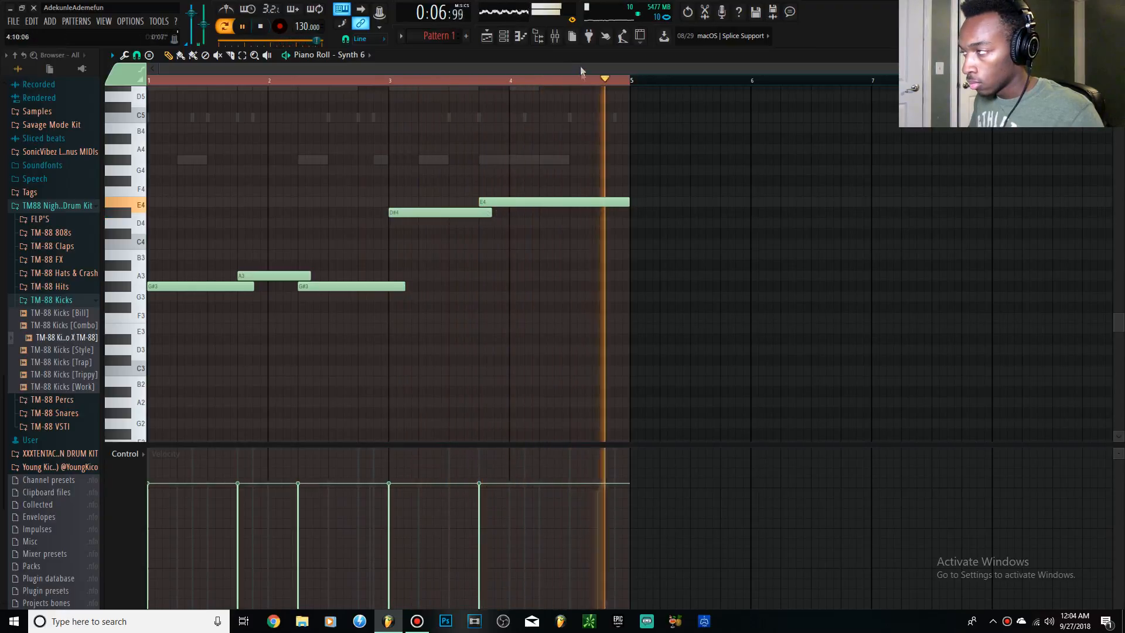
Route the Synth 6 channel to mixer track 9 and solo Insert 9
key(F9)
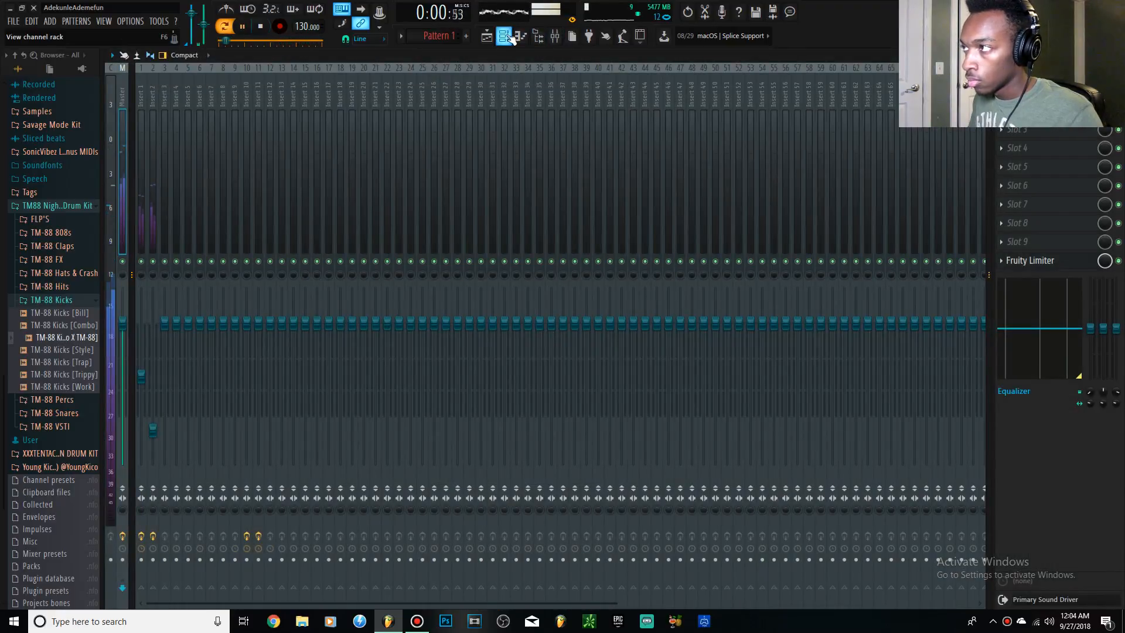
click(506, 36)
key(space)
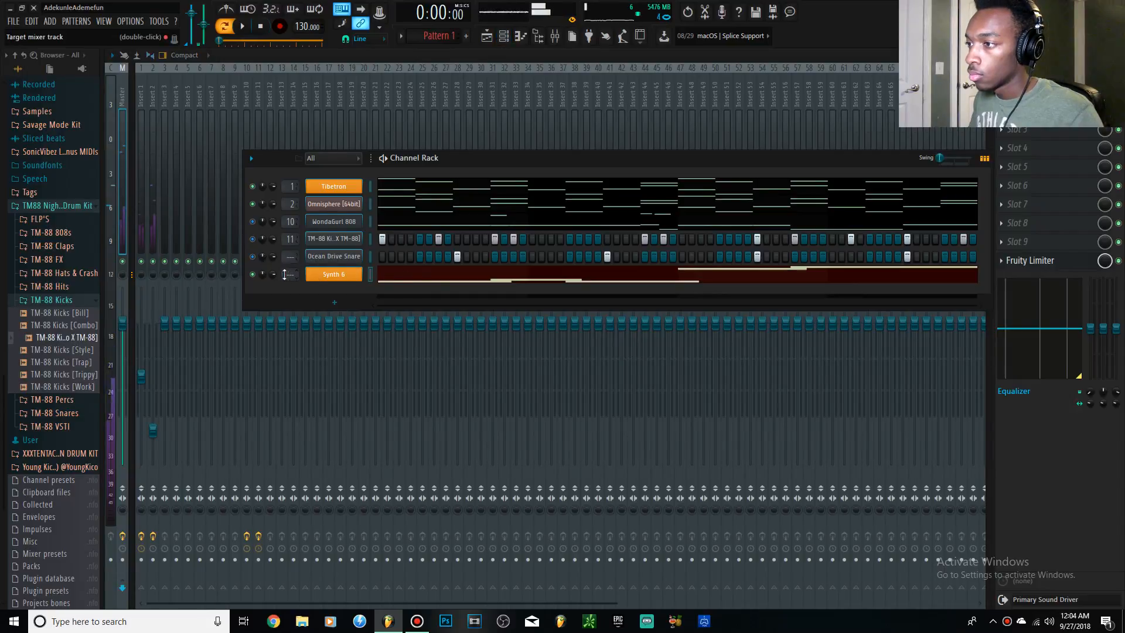
drag(285, 274, 287, 270)
key(space)
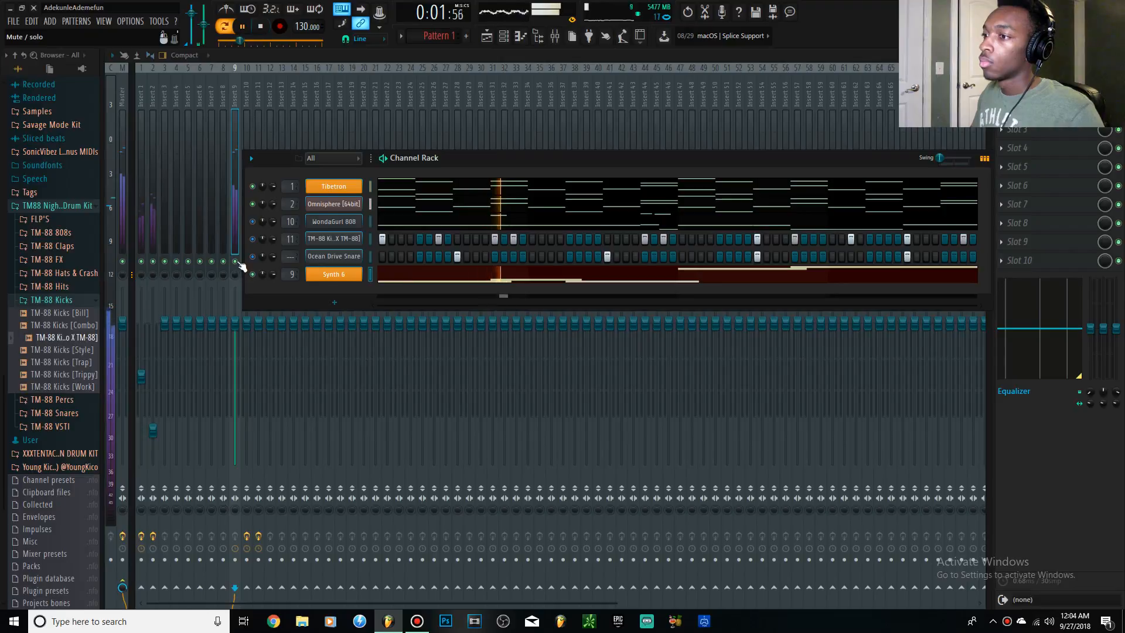
right_click(238, 262)
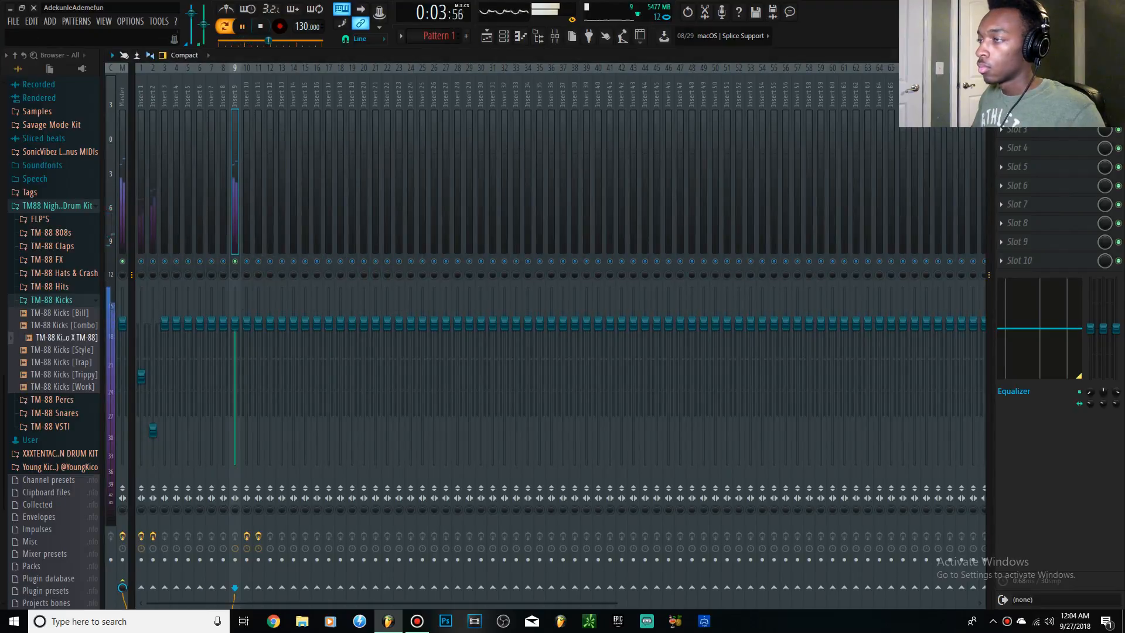
Load Fruity WaveShaper in the first effect slot of Insert 9 and bend its curve's midpoint steeply upward
click(1001, 92)
click(843, 245)
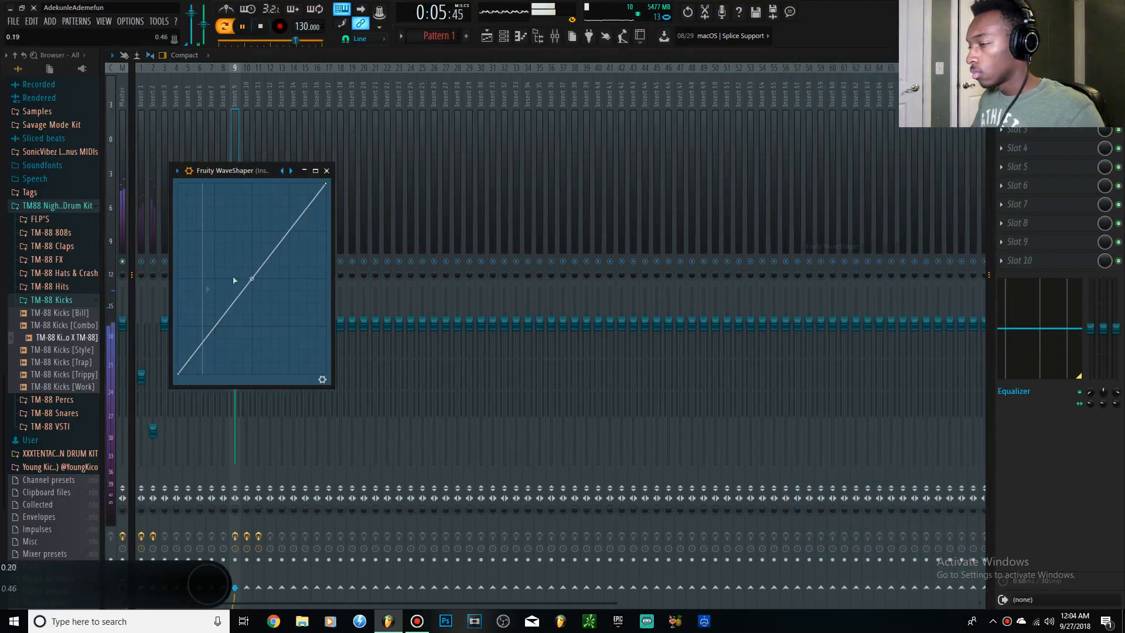
drag(252, 278, 252, 209)
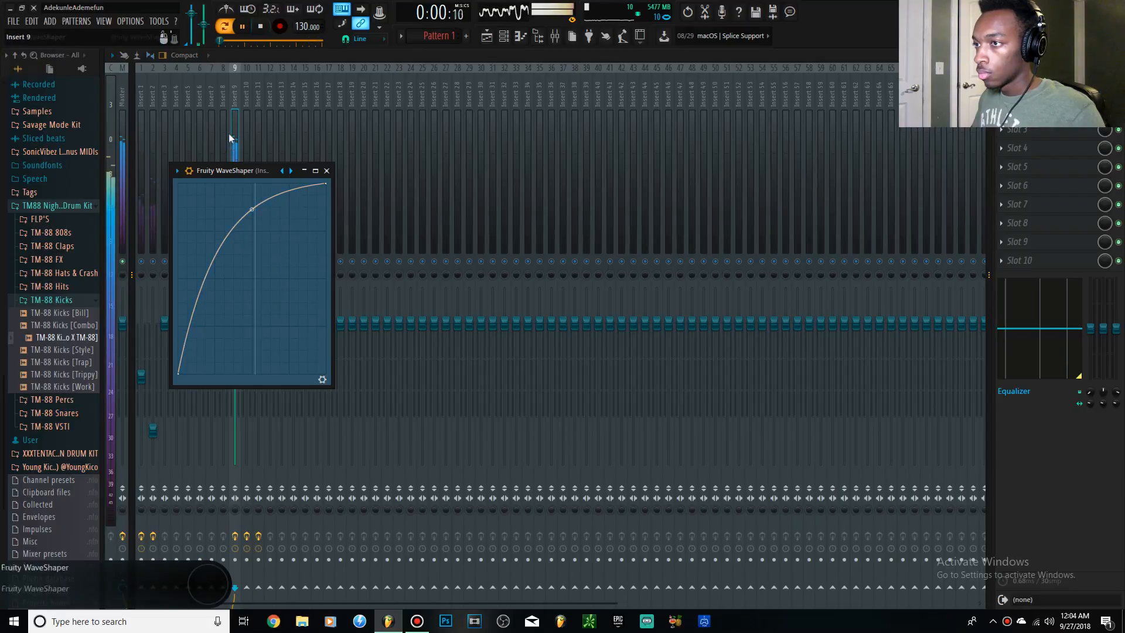
Unmute Inserts 1 and 2 in the mixer alongside Insert 9 and bring up the channel rack
click(153, 261)
click(134, 263)
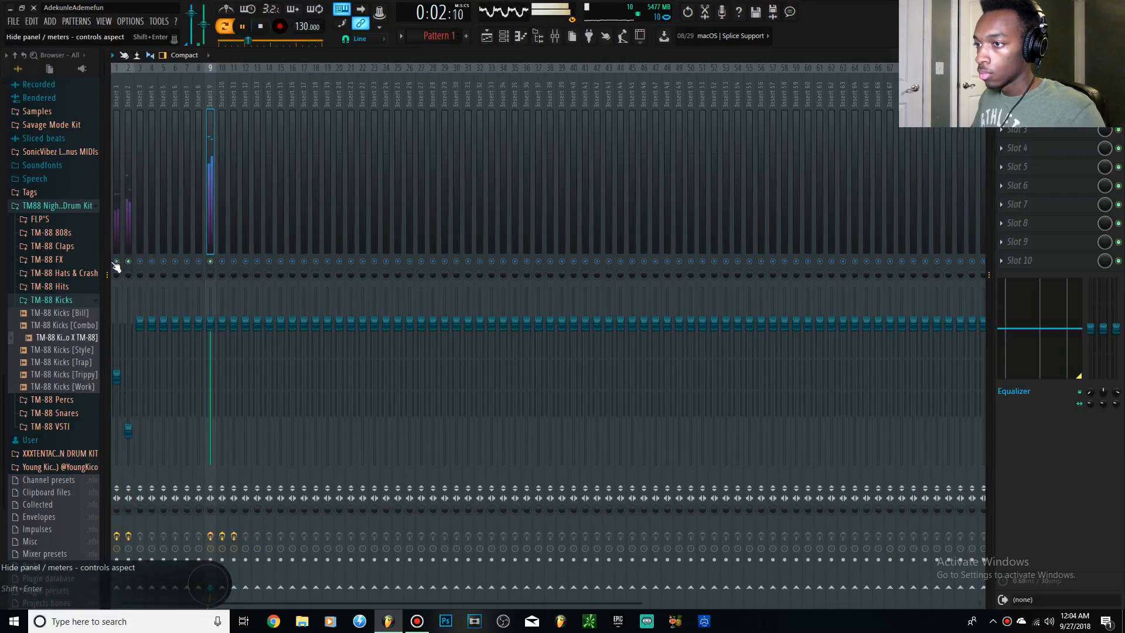
click(108, 196)
click(487, 36)
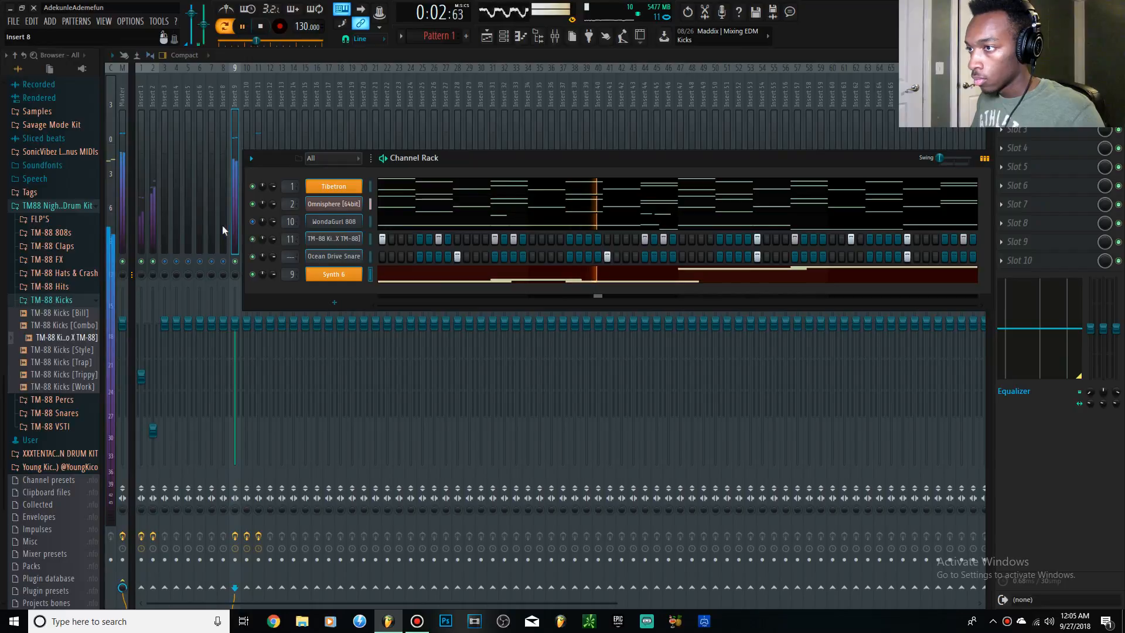
click(238, 186)
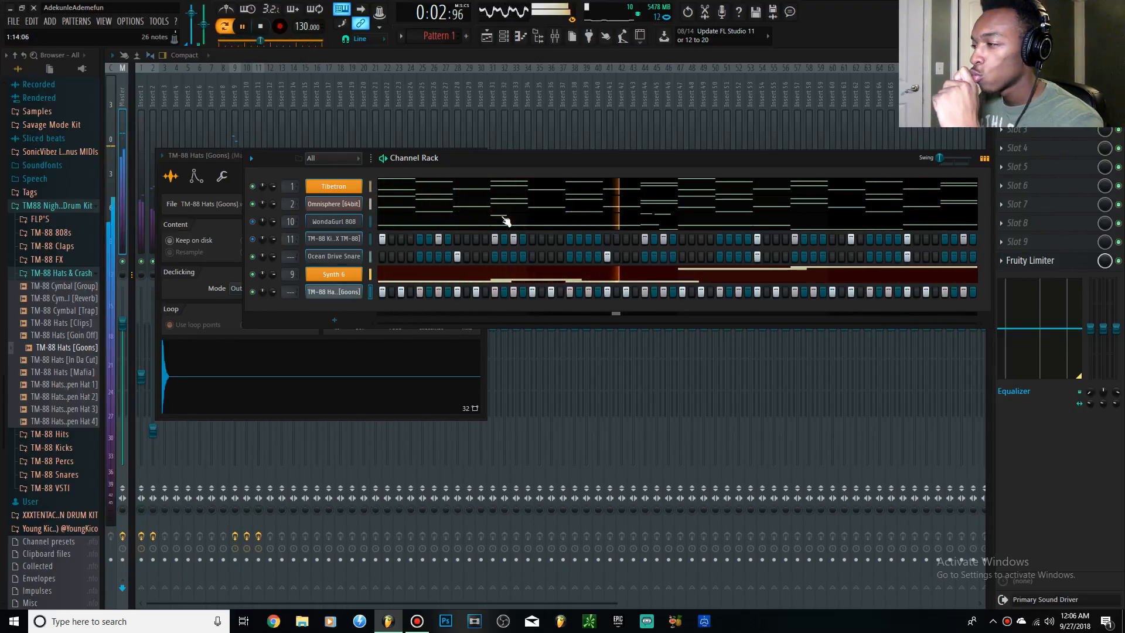
Stop playback, open the TM-88 Hats [Goons] channel in the piano roll and apply quick legato to all its notes
click(263, 29)
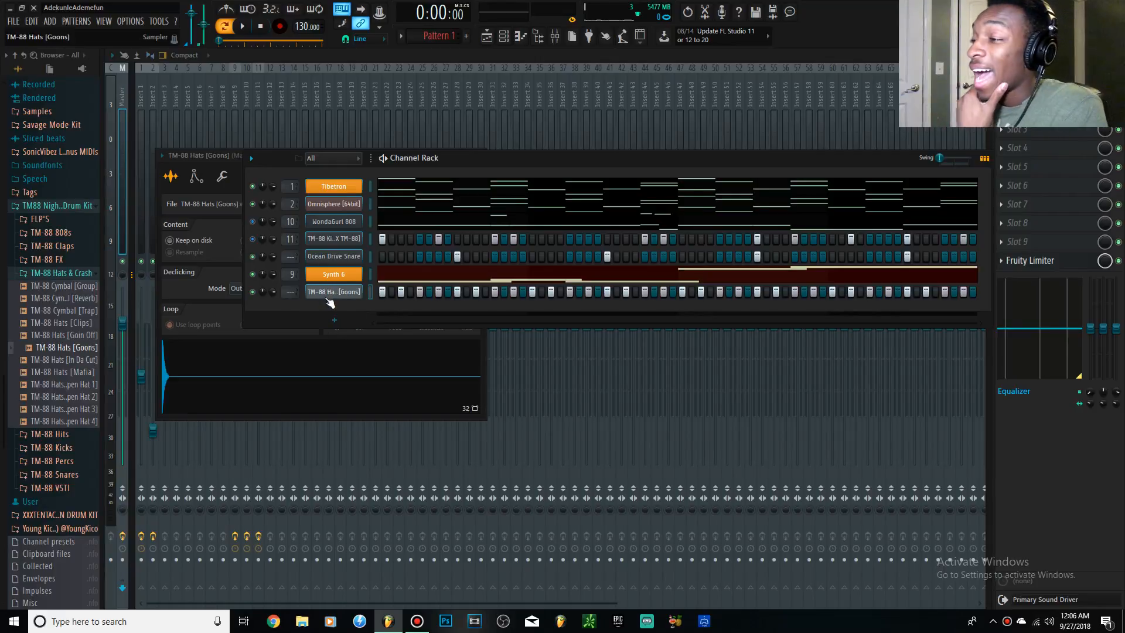
right_click(330, 301)
click(421, 296)
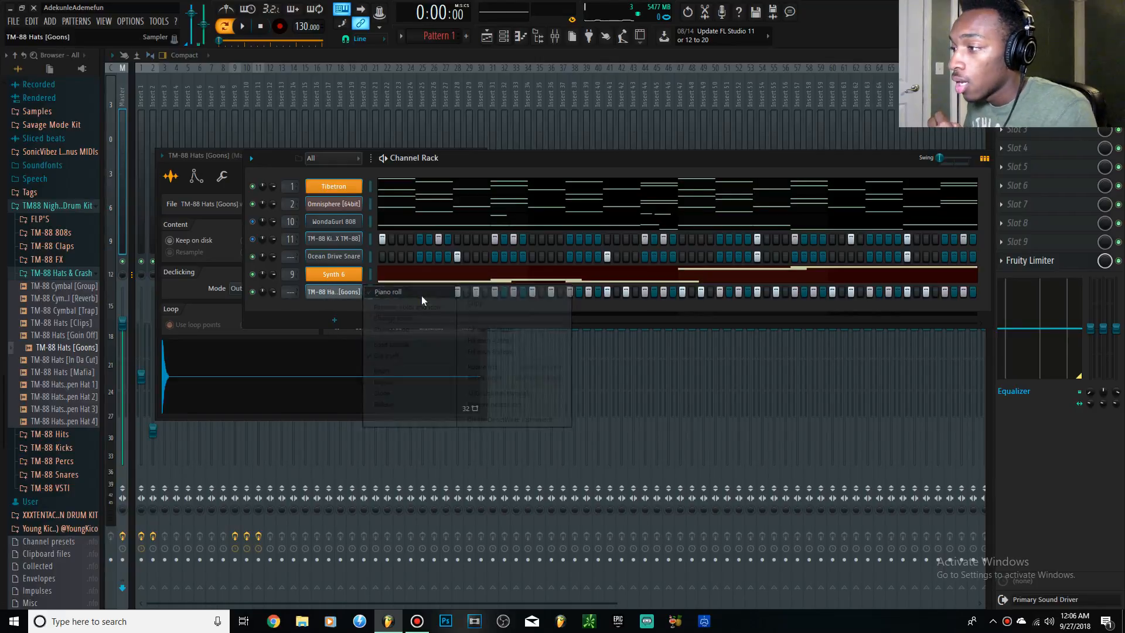
drag(654, 355, 9, 60)
key(ctrl+l)
key(ctrl+d)
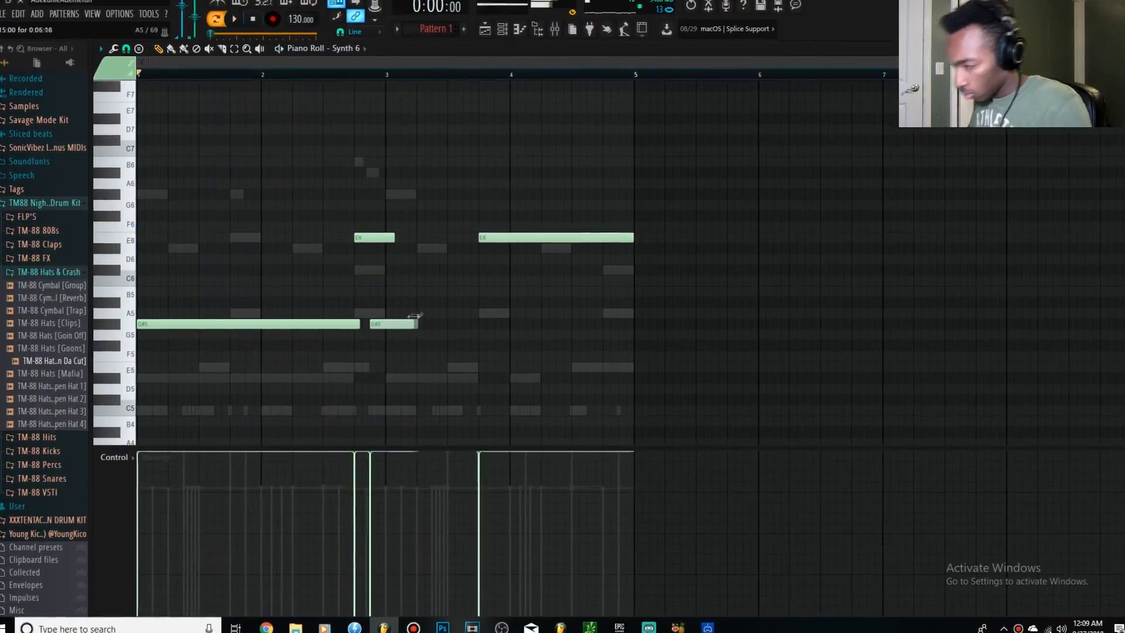
Shorten the G#5 note at the end of bar 2 in Synth 6 and add a D#6 note at the start of bar 3
drag(415, 316, 399, 316)
click(403, 249)
key(space)
scroll(400, 252, up, 5)
key(space)
drag(420, 250, 347, 247)
drag(412, 324, 362, 324)
Play back the Synth 6 line and lengthen the bar 3 D#6 note so it slightly overlaps the following E6
click(206, 62)
key(space)
scroll(252, 204, down, 5)
mouse_move(378, 233)
mouse_down()
mouse_move(257, 241)
mouse_move(388, 241)
mouse_up()
key(space)
right_click(305, 244)
key(space)
key(space)
Add an A5 note halfway through bar 4 of Synth 6 and trim it to end at bar 5
click(462, 241)
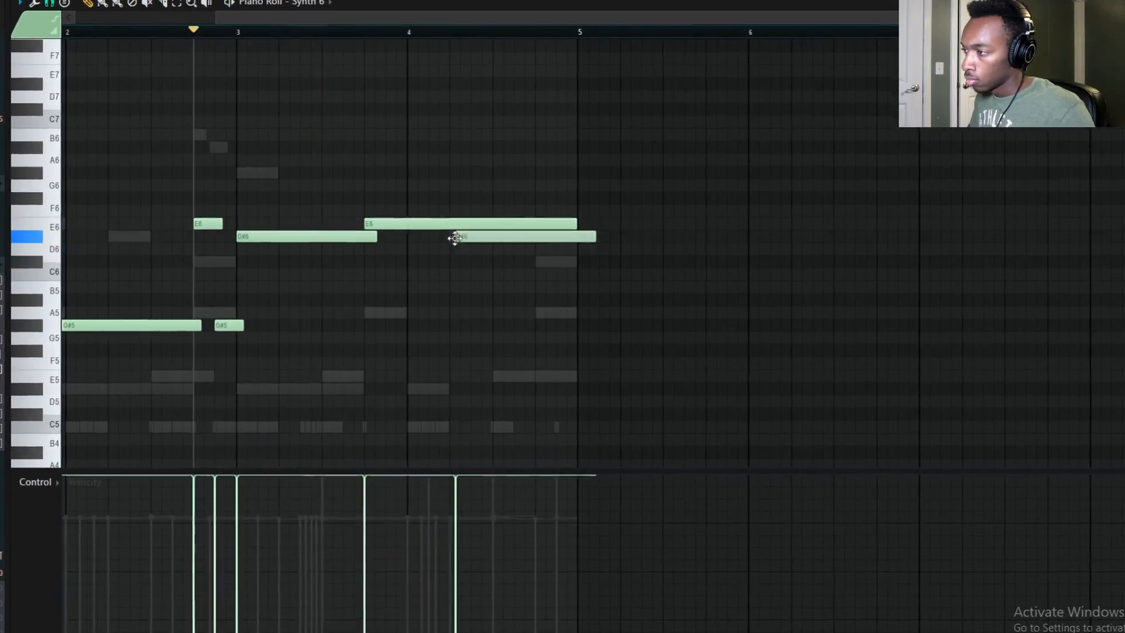
drag(456, 238, 499, 312)
key(space)
drag(637, 313, 575, 314)
key(space)
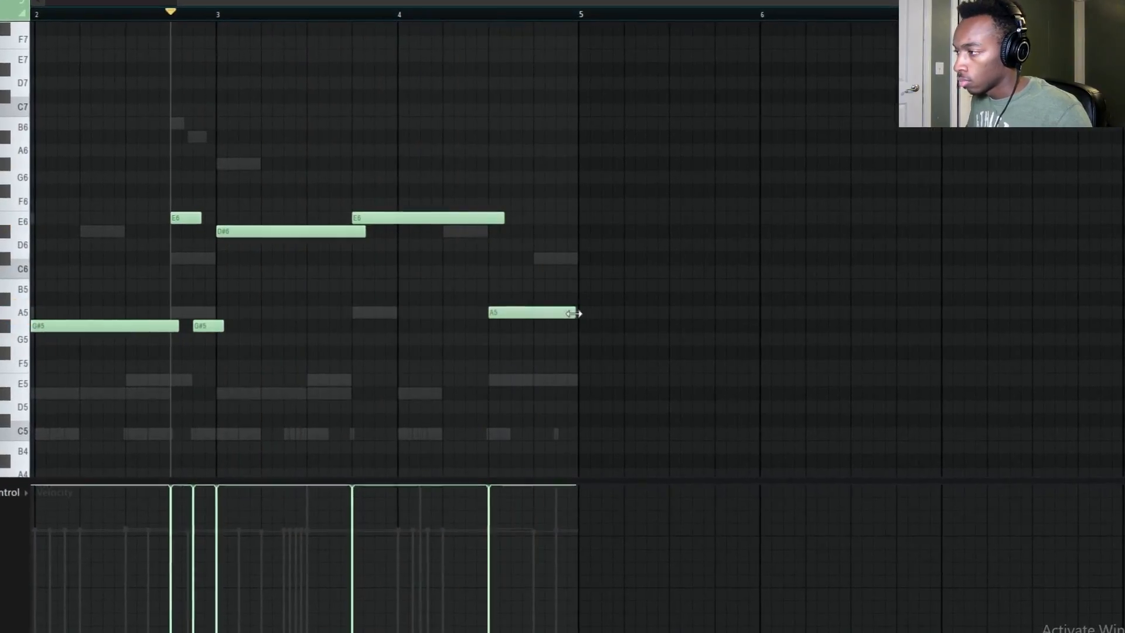
Lower all the Synth 6 notes by two octaves and play back the line
scroll(576, 314, down, 1)
drag(726, 56, 34, 476)
key(ctrl+Down)
key(ctrl+Down)
key(space)
key(space)
click(33, 14)
key(space)
scroll(378, 284, down, 6)
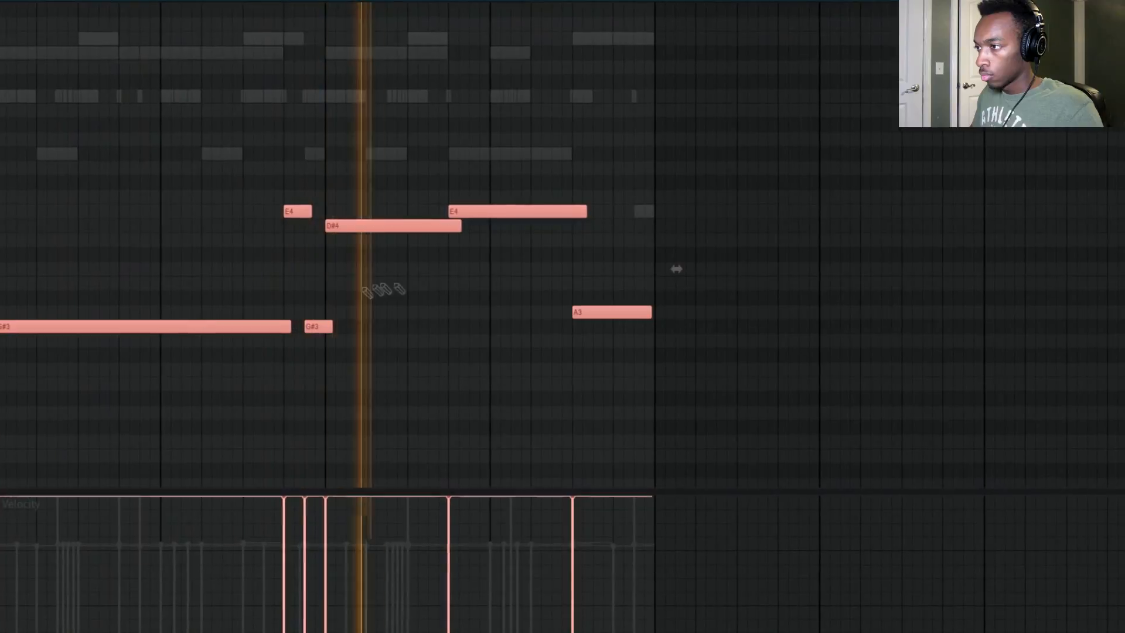
key(ctrl+d)
Stretch the last A3 note of Synth 6 to the end of bar 4 and show the channel rack
scroll(662, 285, up, 4)
drag(605, 315, 627, 312)
click(615, 312)
right_click(615, 311)
key(F6)
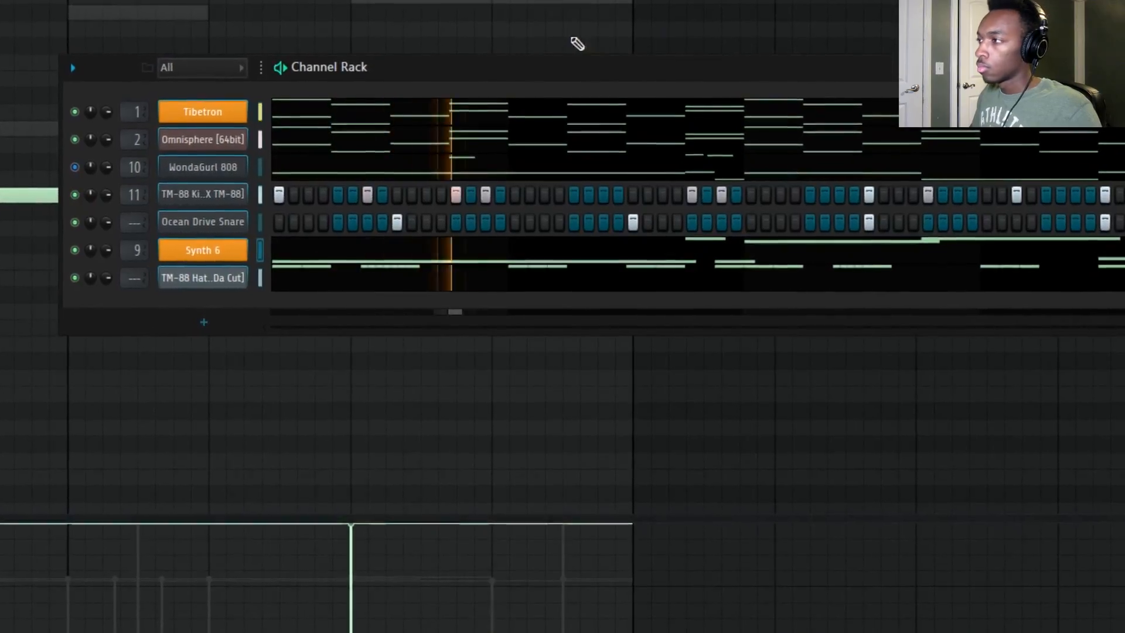